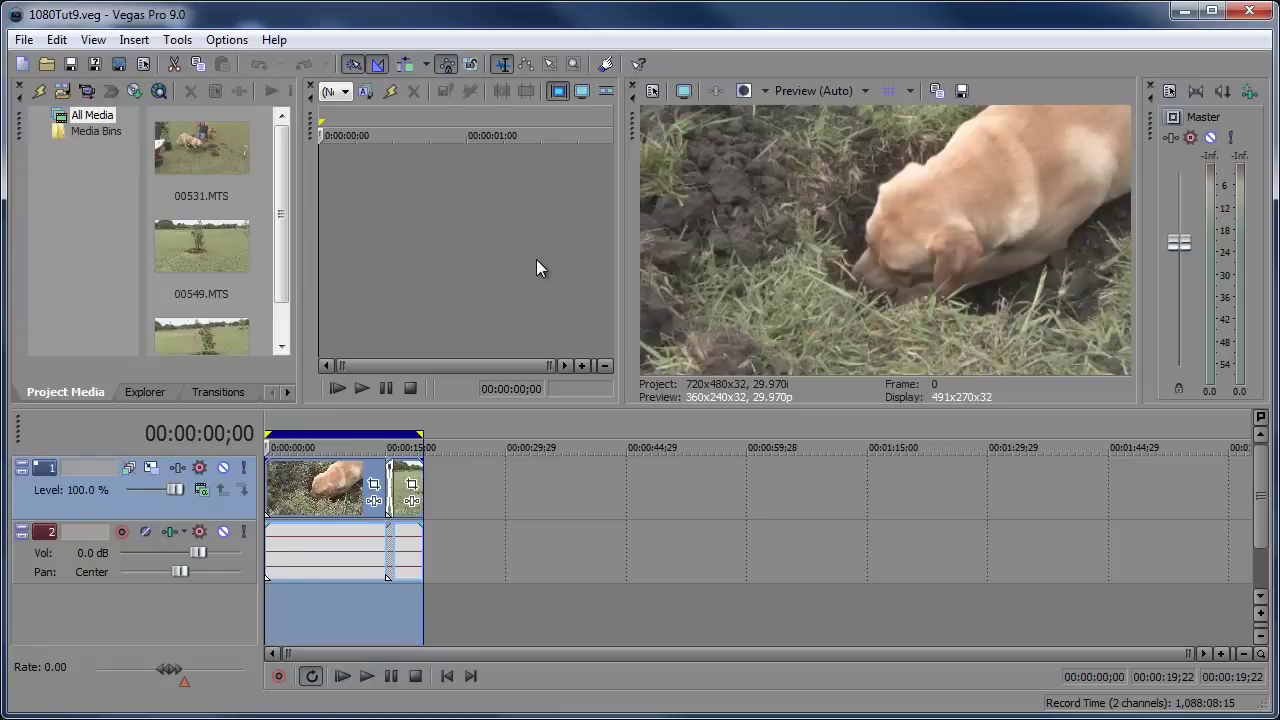
Step: Play the dog-digging clip, jump to about 15 seconds, and stop at 00:00:15;03
left_click(364, 676)
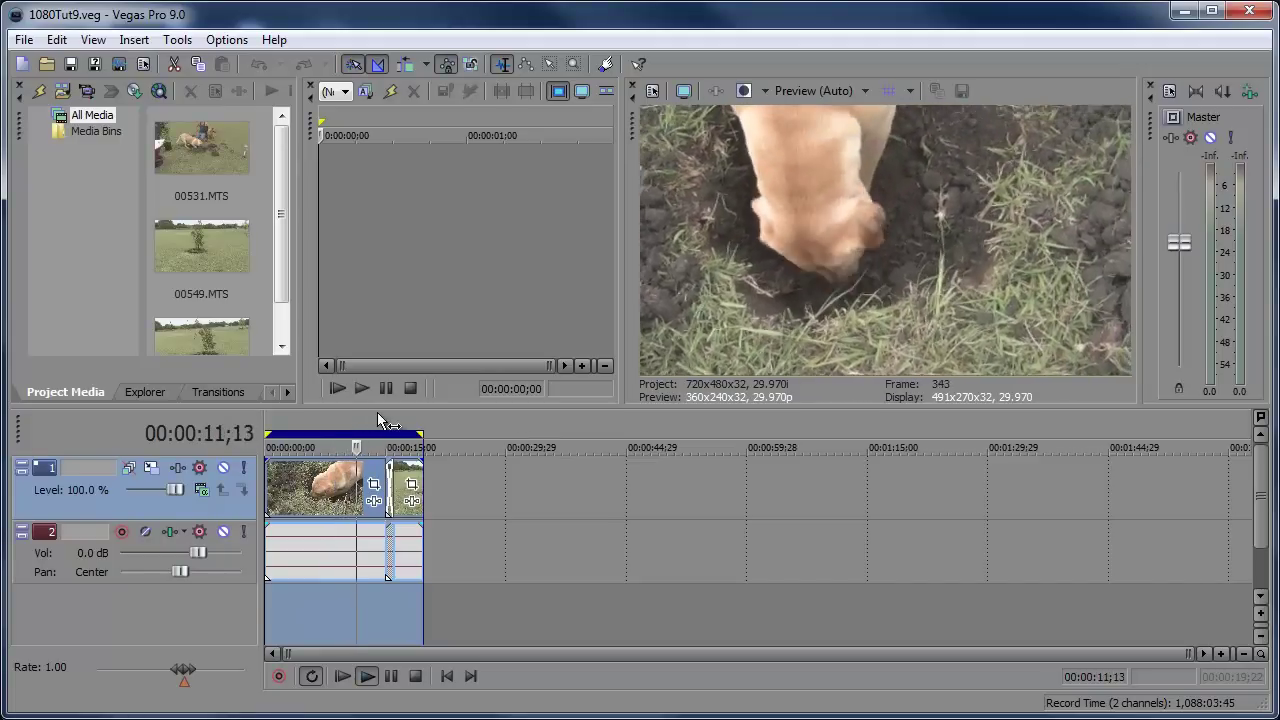
left_click(383, 413)
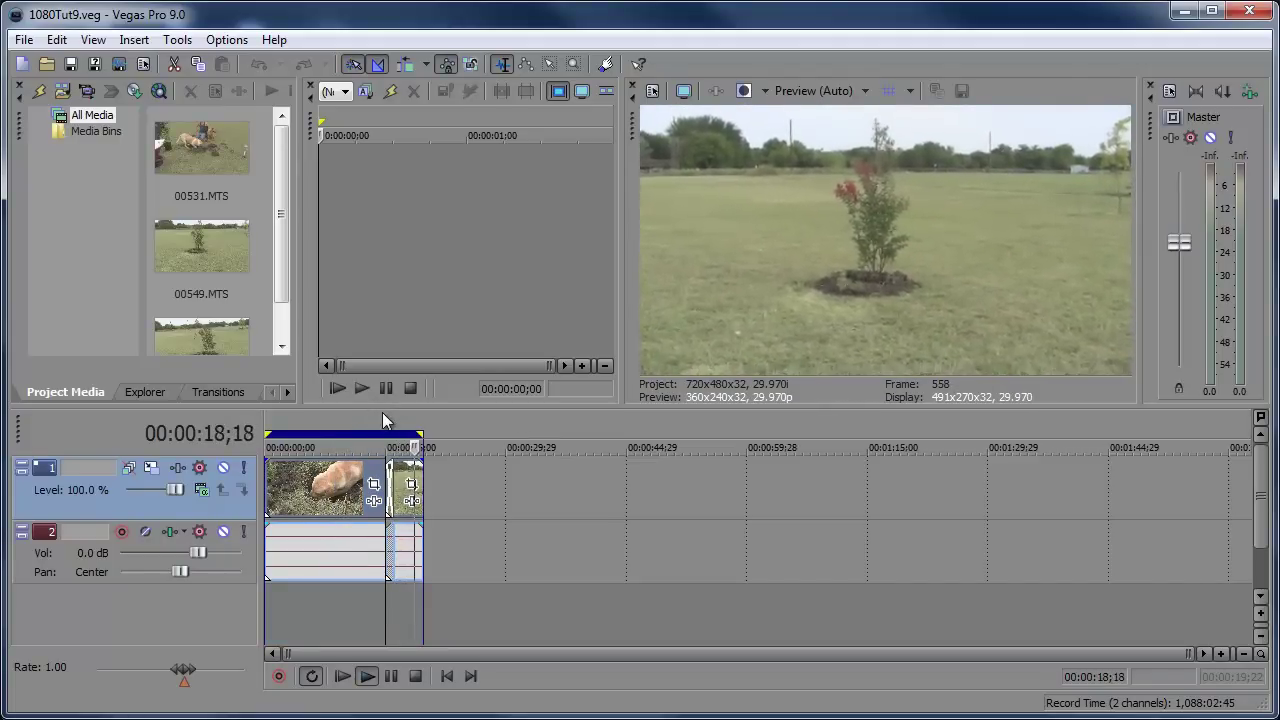
left_click(415, 676)
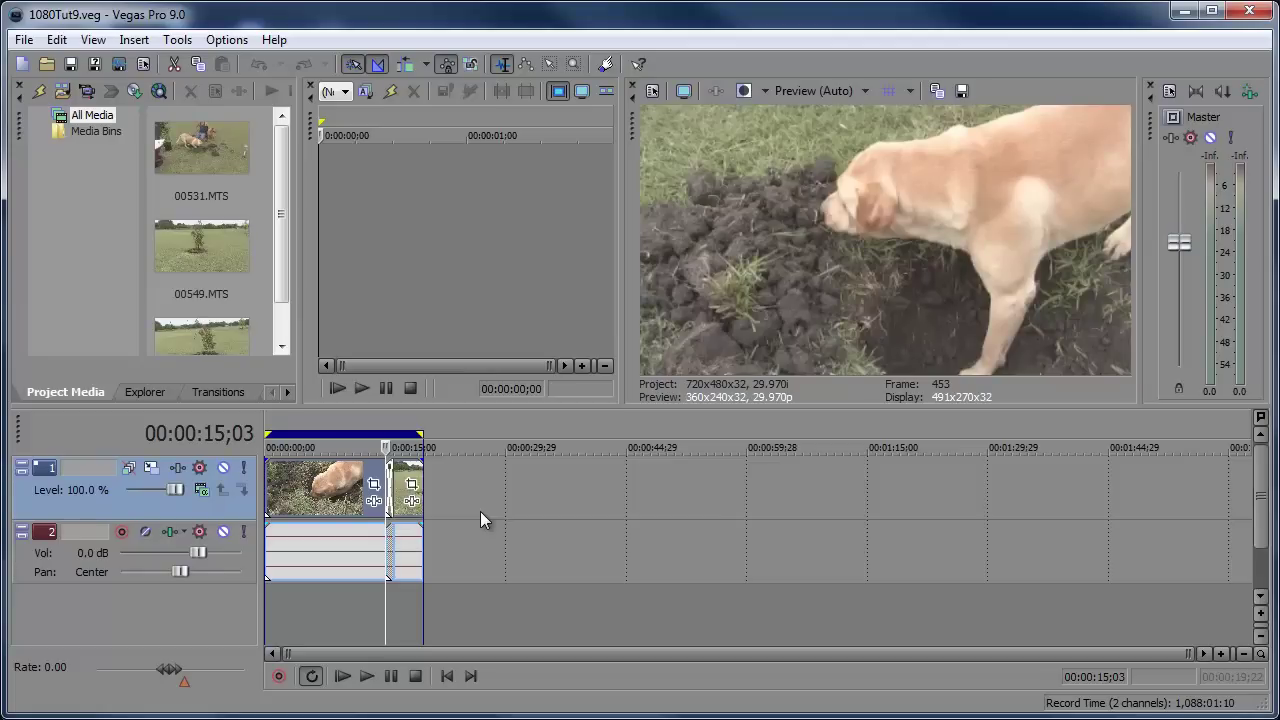
Step: Apply the HD 1080-60i (1920x1080, 29.970 fps) template with Best rendering quality in Project Properties
left_click(22, 40)
left_click(36, 351)
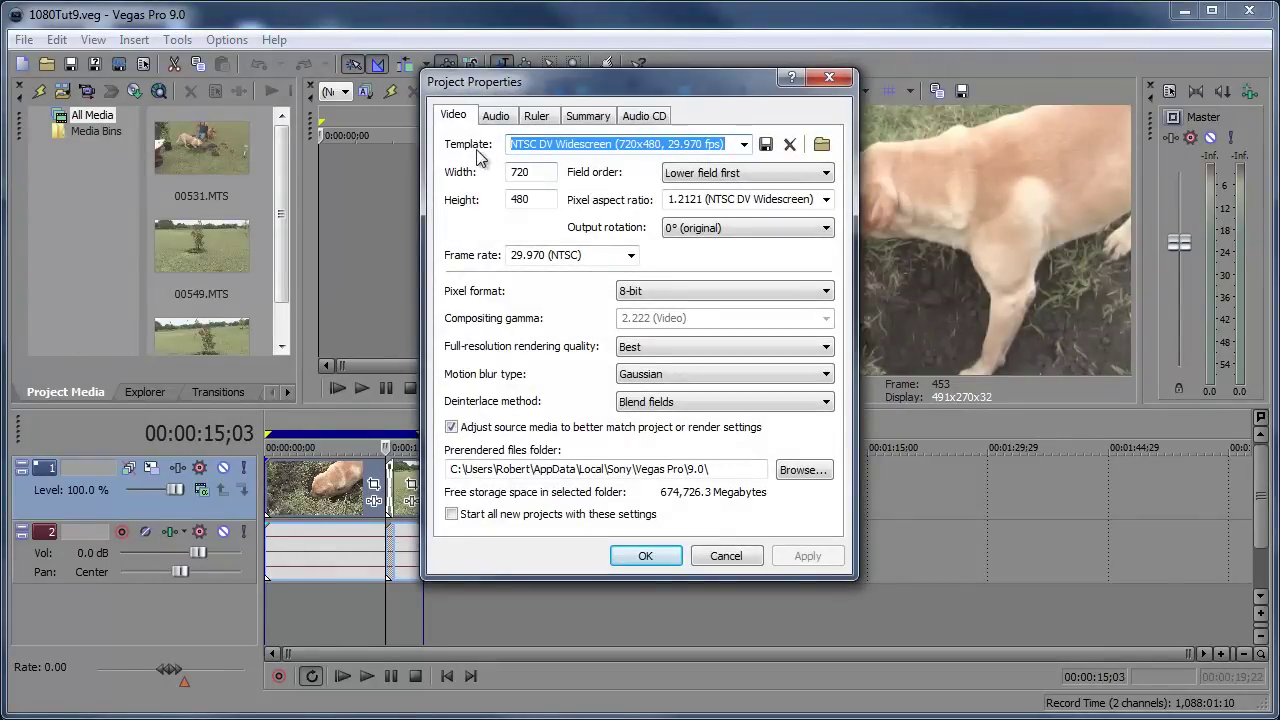
left_click(744, 144)
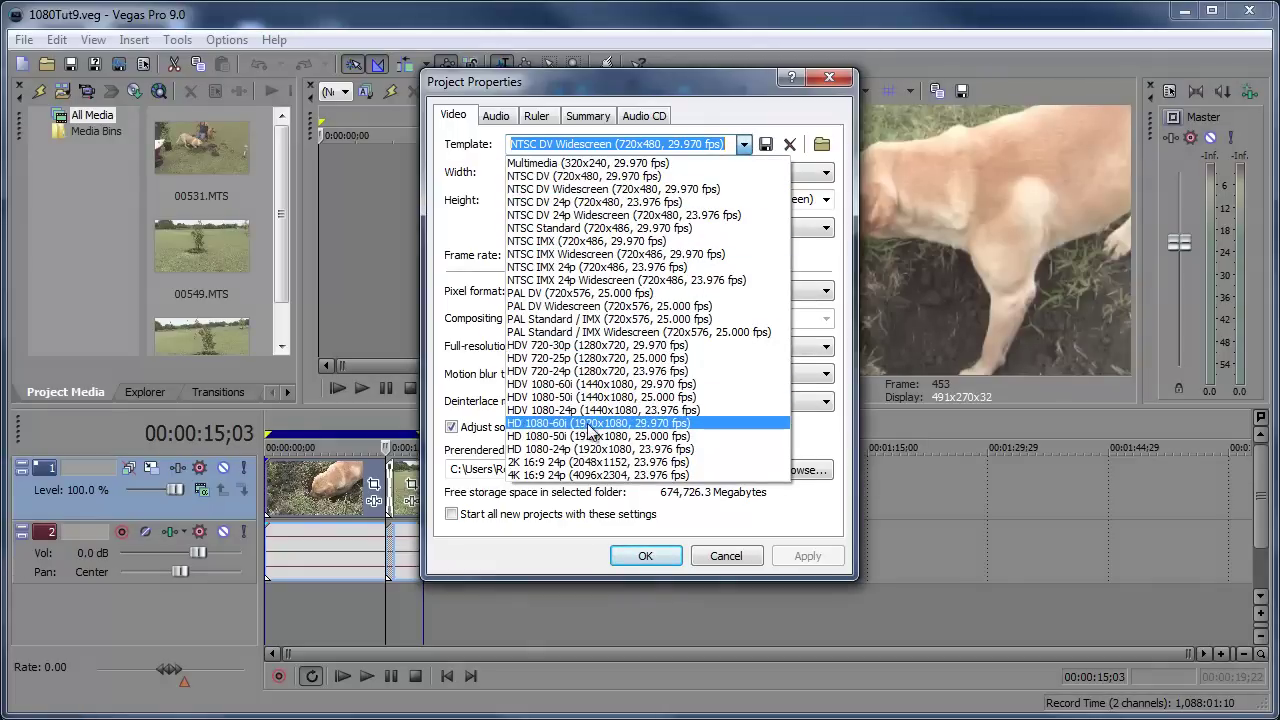
left_click(653, 424)
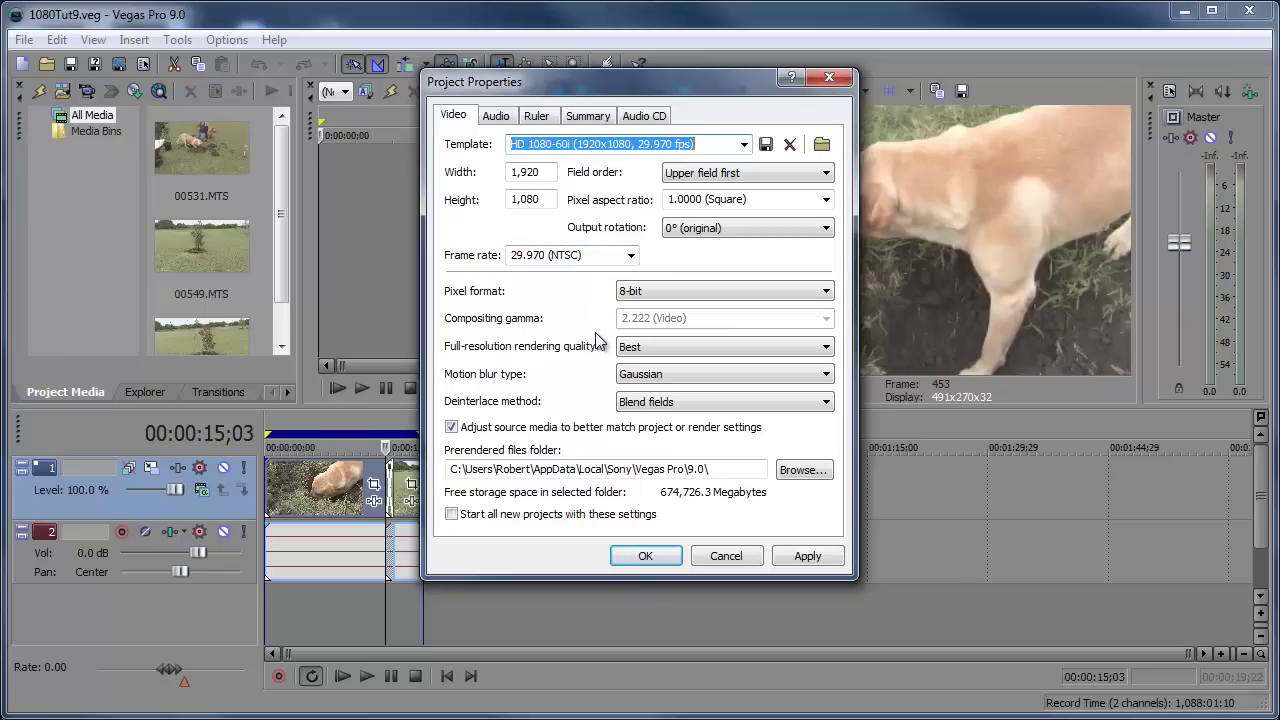
left_click(661, 348)
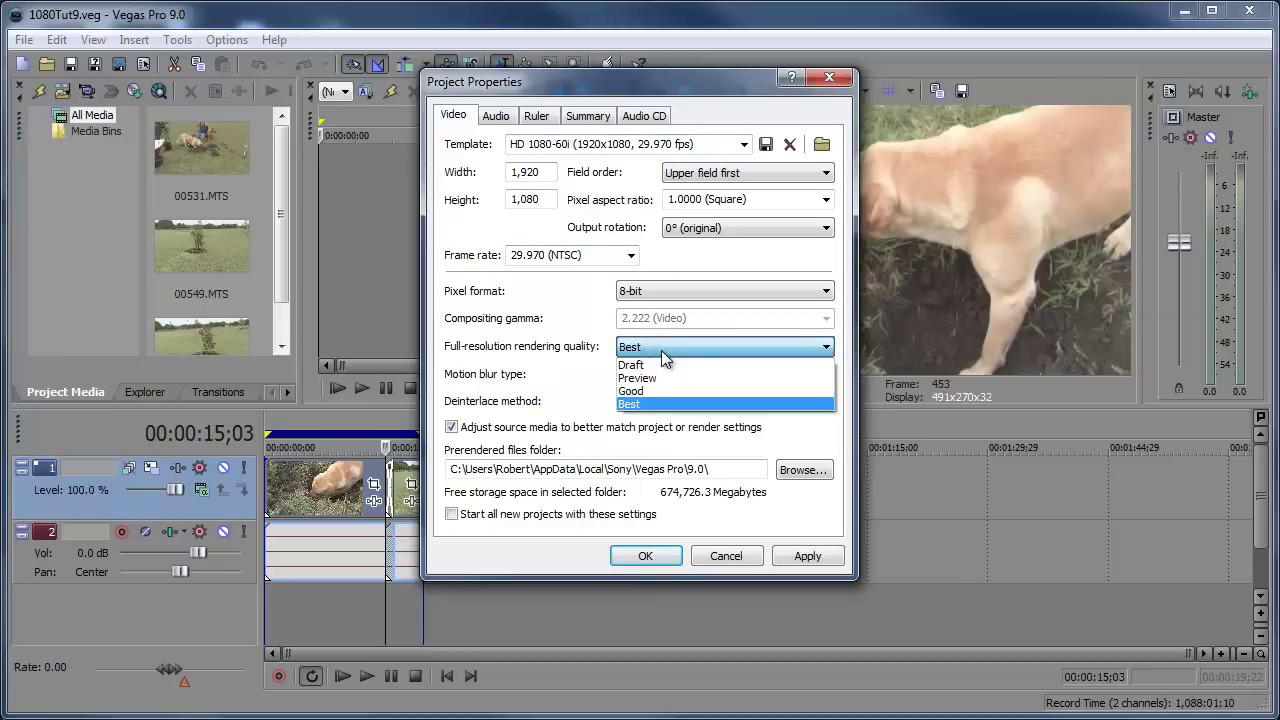
left_click(660, 405)
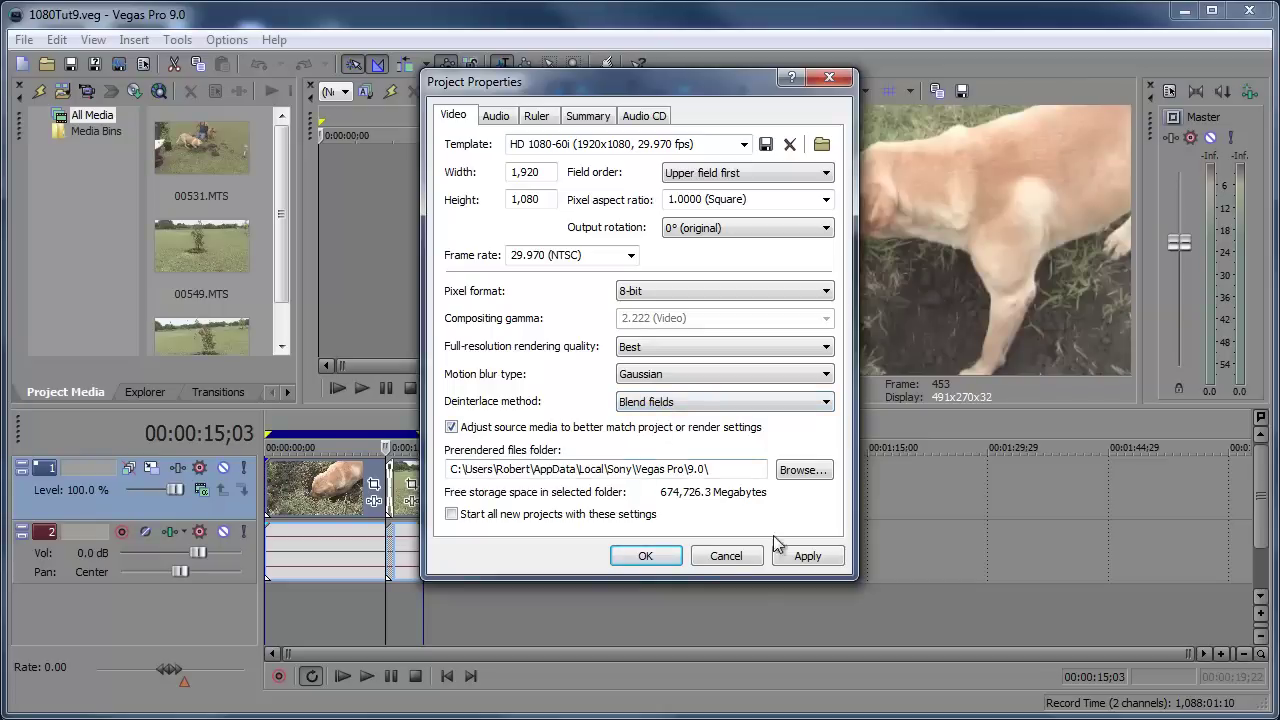
left_click(803, 556)
left_click(623, 556)
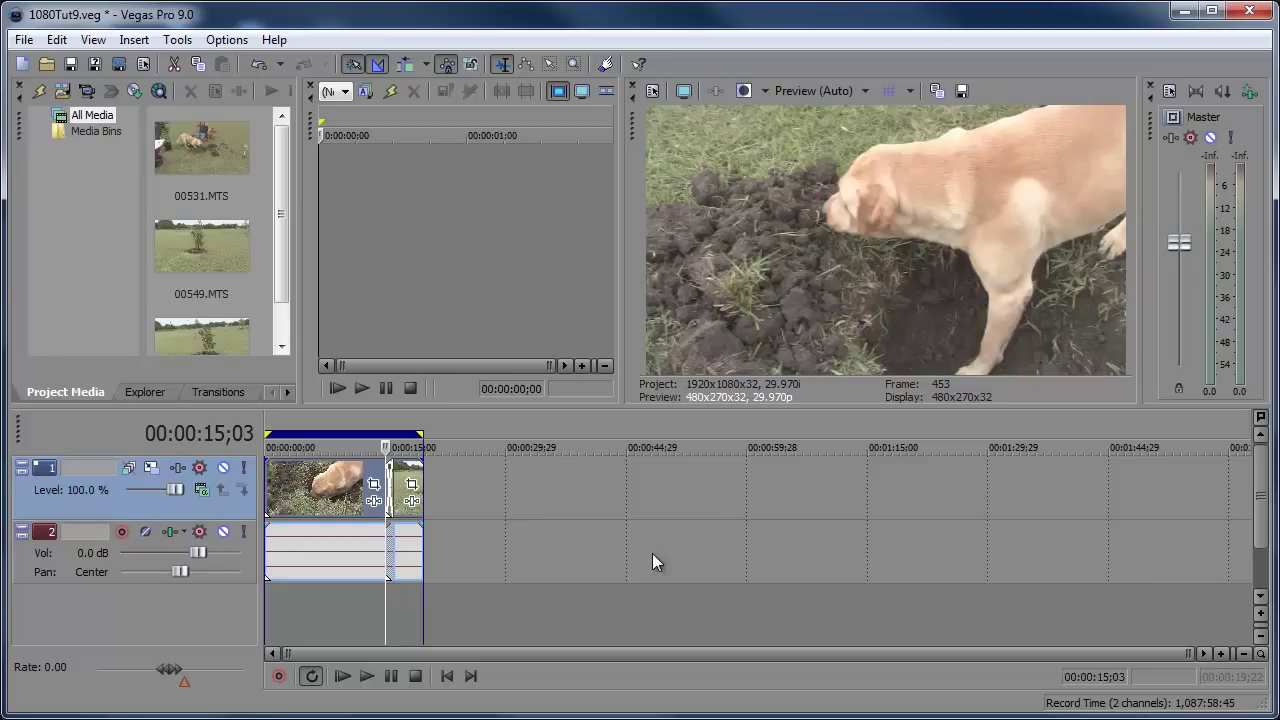
Step: In Render As, choose Sony AVC (*.mp4) output with the Internet 16:9 HD 30p template
left_click(30, 40)
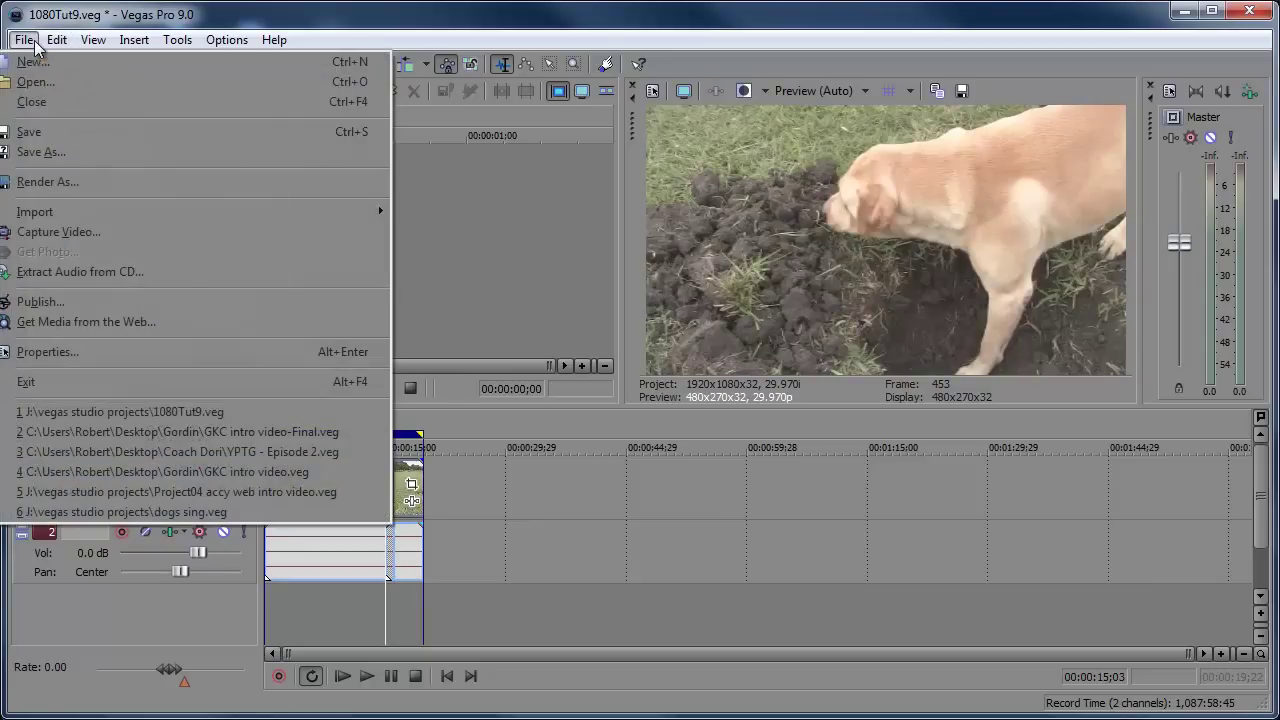
left_click(57, 180)
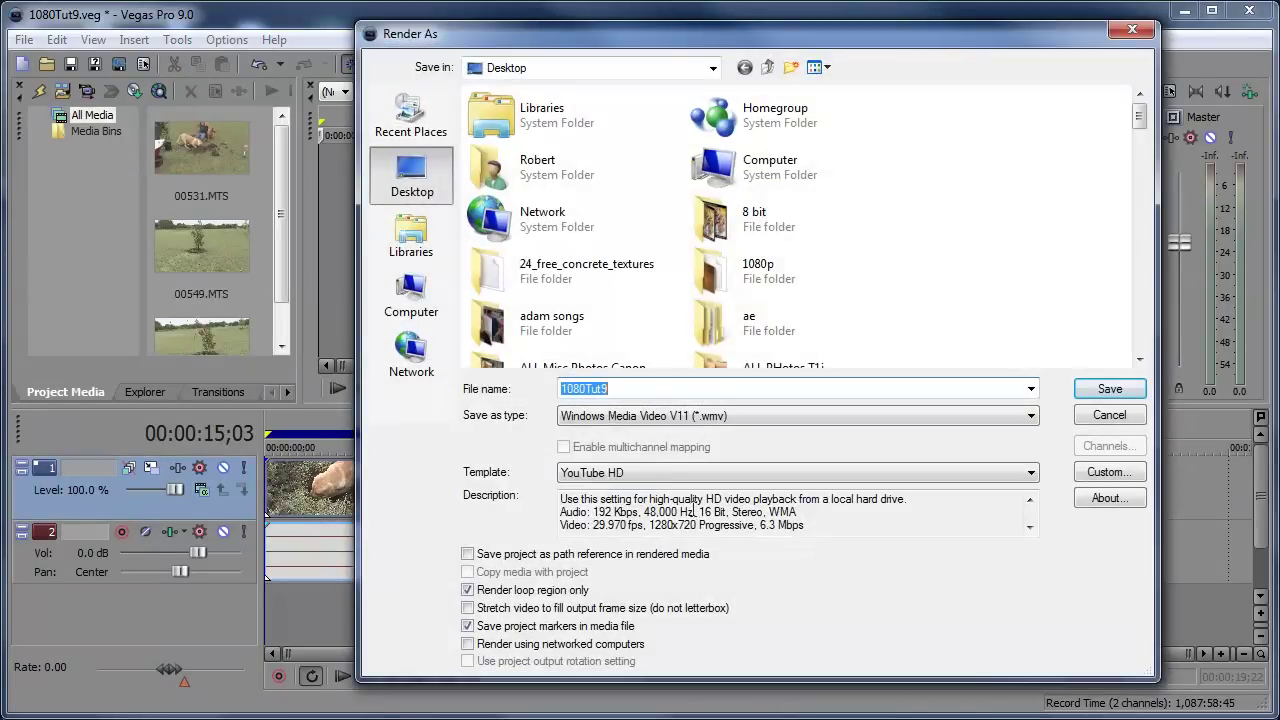
left_click(700, 416)
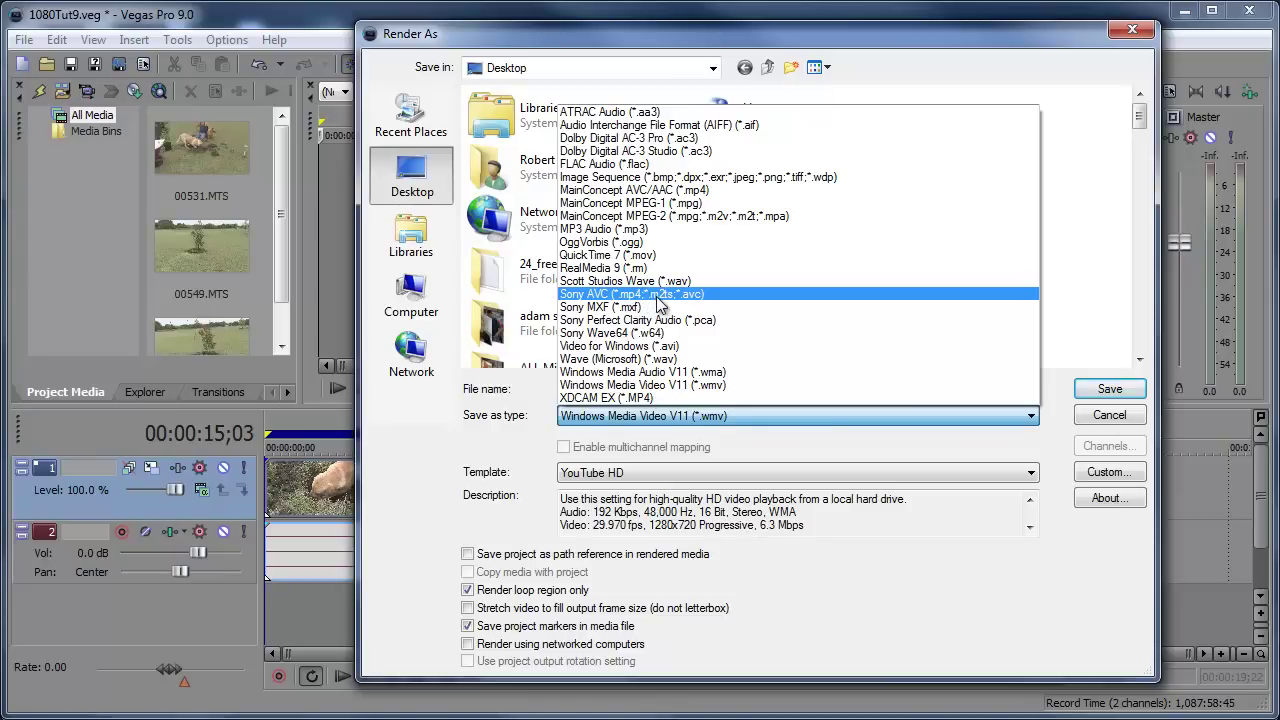
left_click(688, 295)
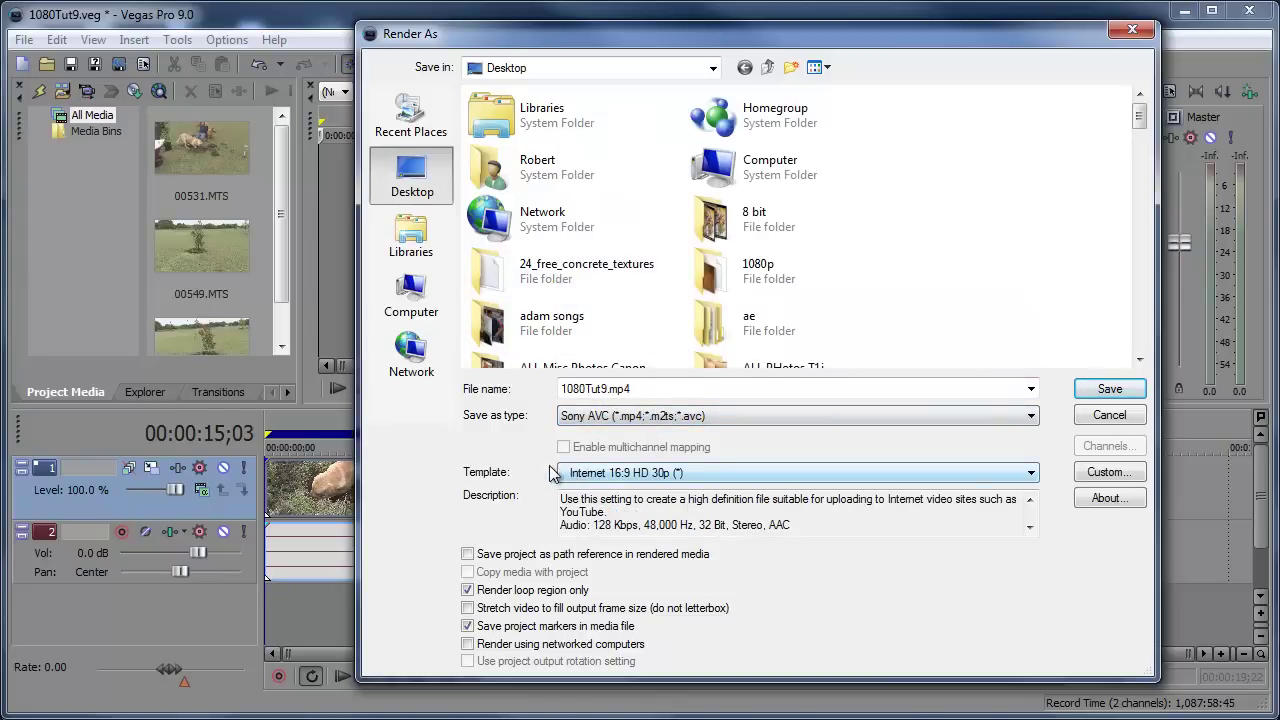
left_click(645, 479)
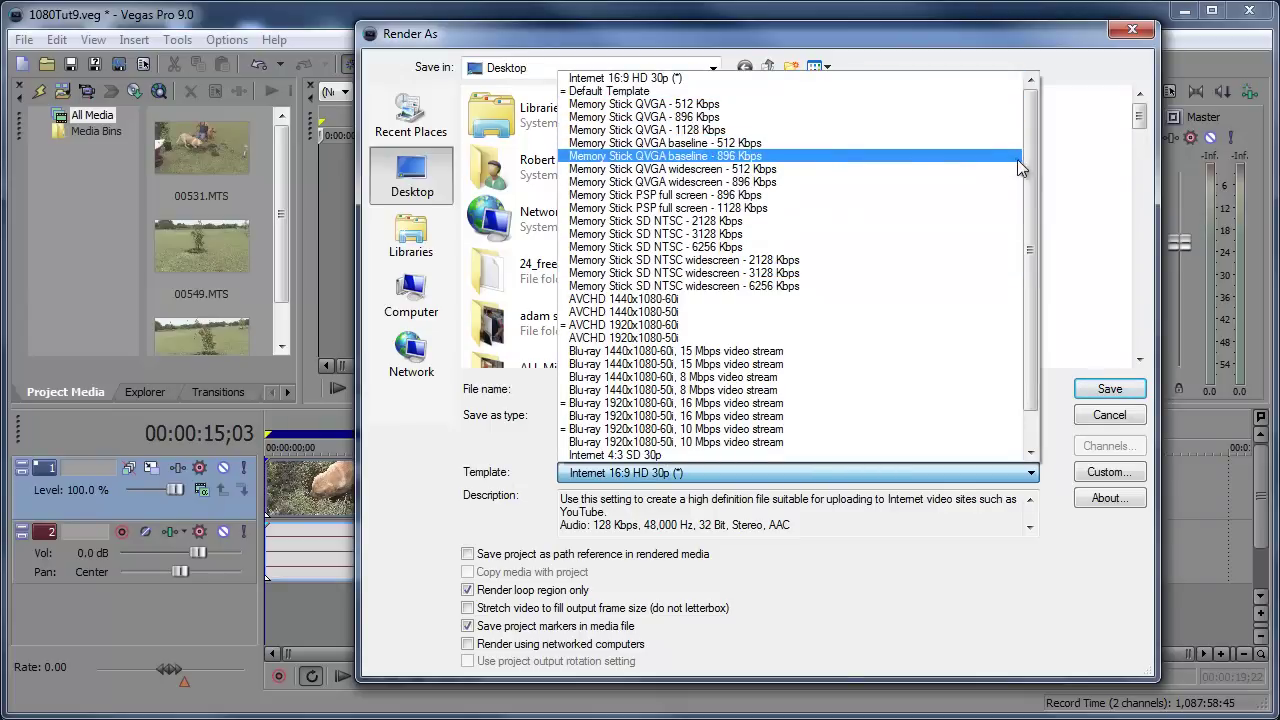
scroll(1017, 159, "down", 1)
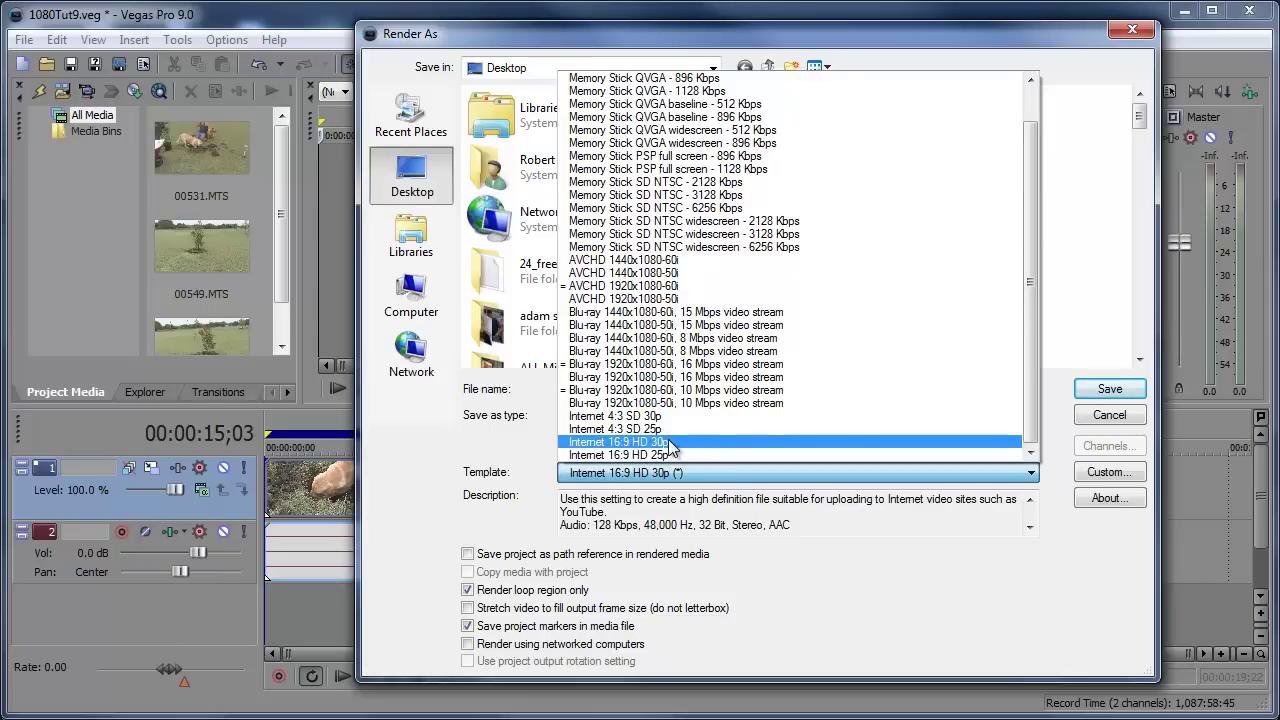
left_click(685, 443)
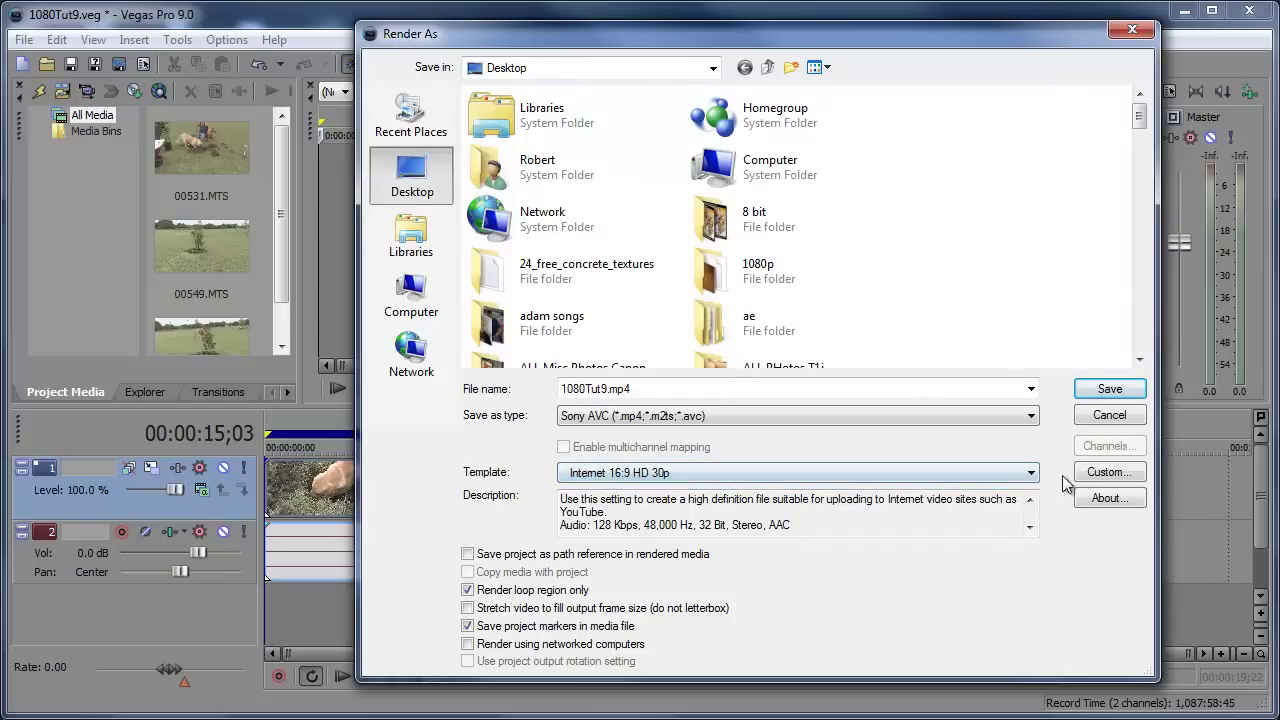
Step: Customise the template to a 1920x1080 frame size and Best video rendering quality
left_click(1100, 472)
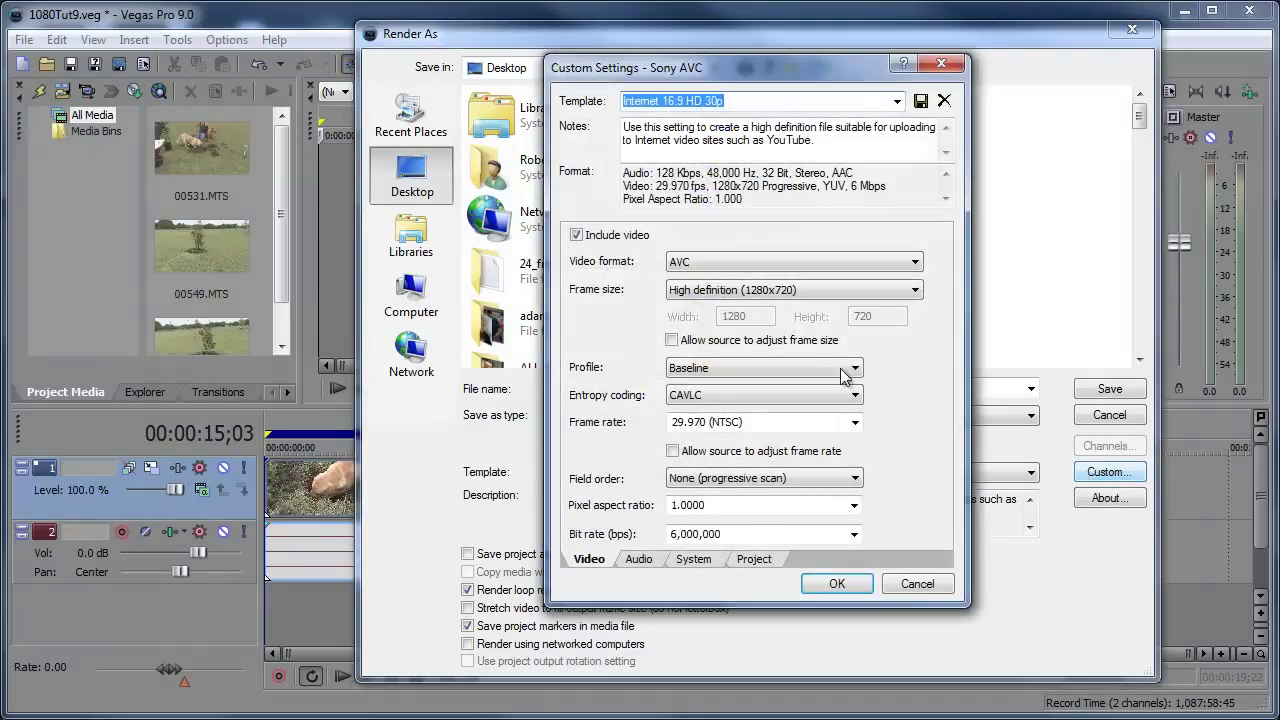
left_click(810, 293)
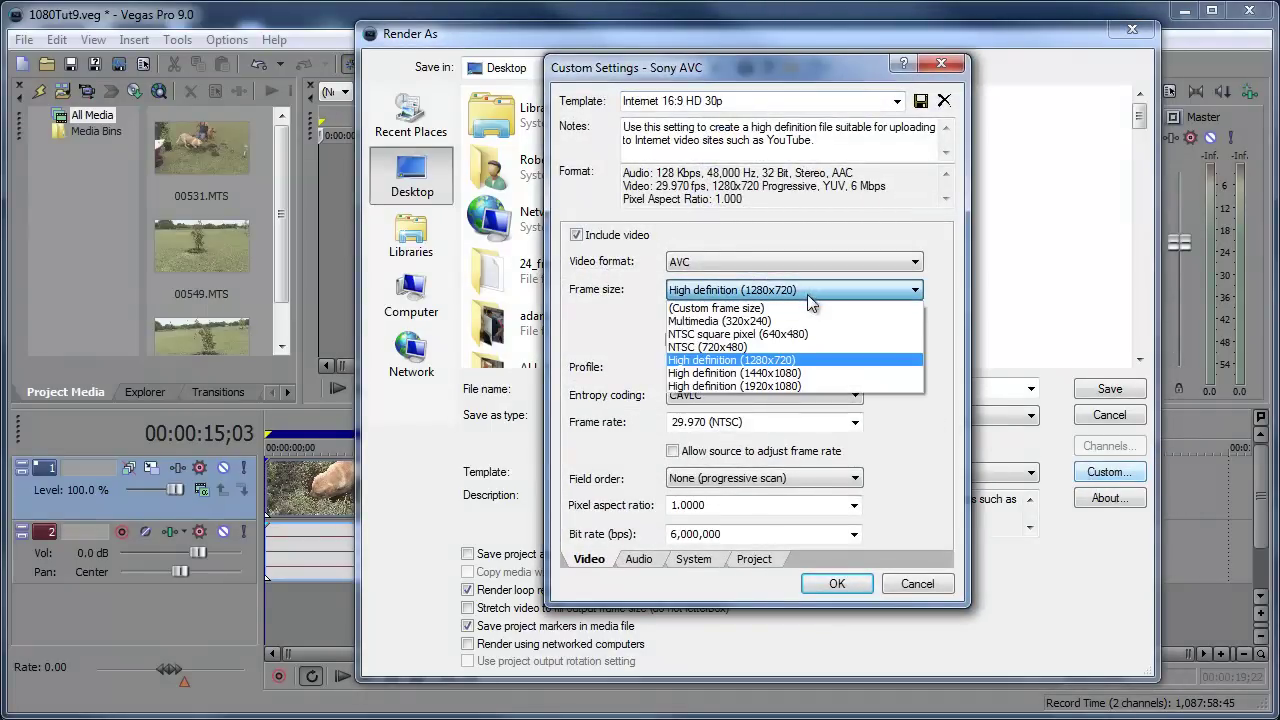
left_click(812, 387)
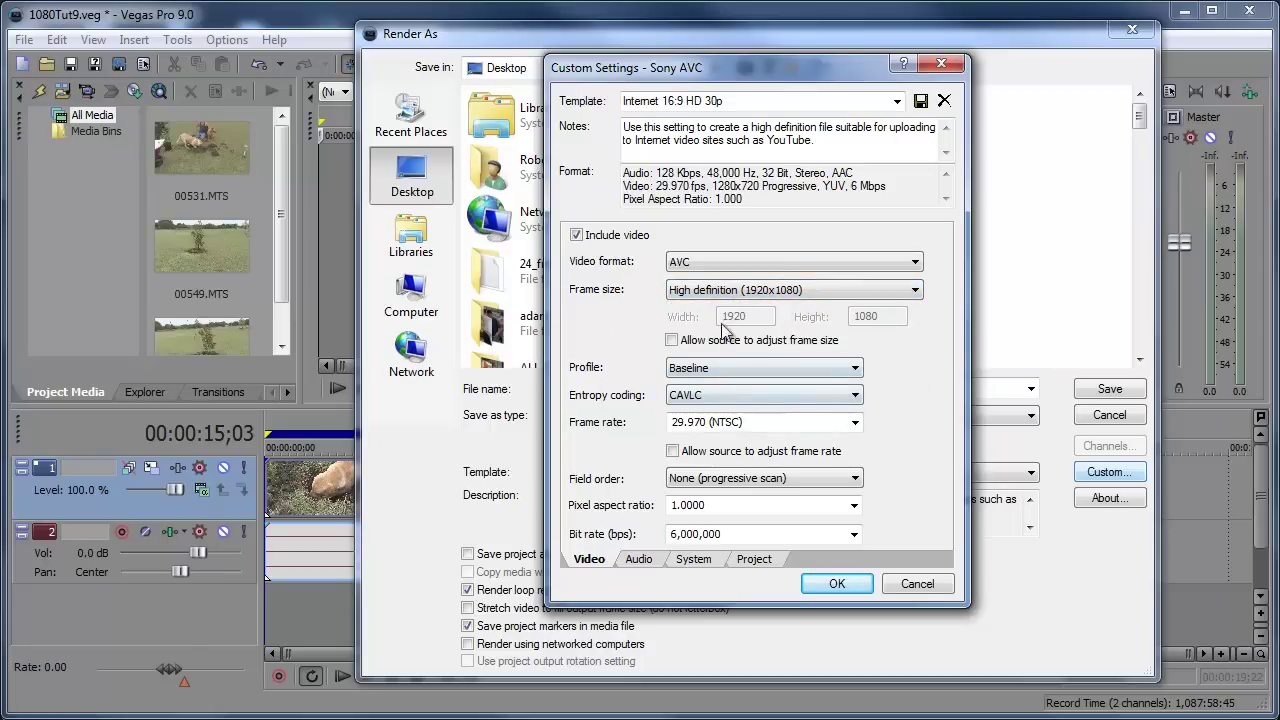
left_click(639, 559)
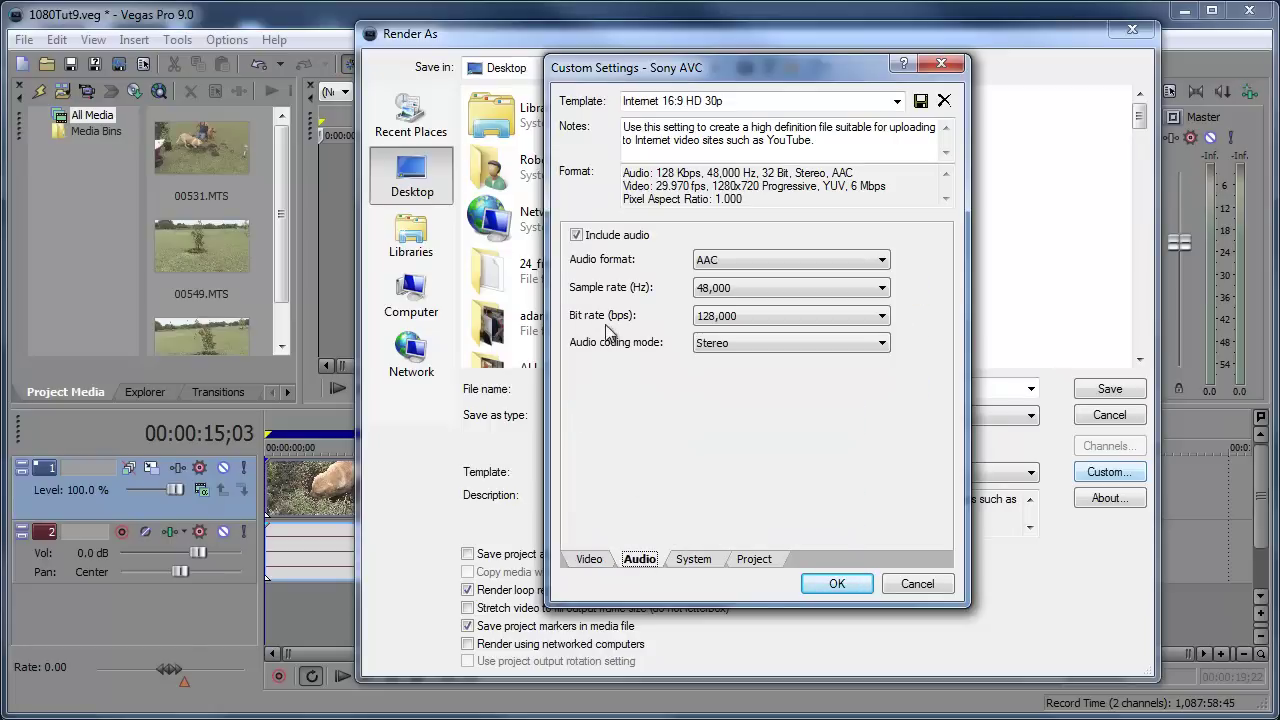
left_click(754, 560)
left_click(756, 247)
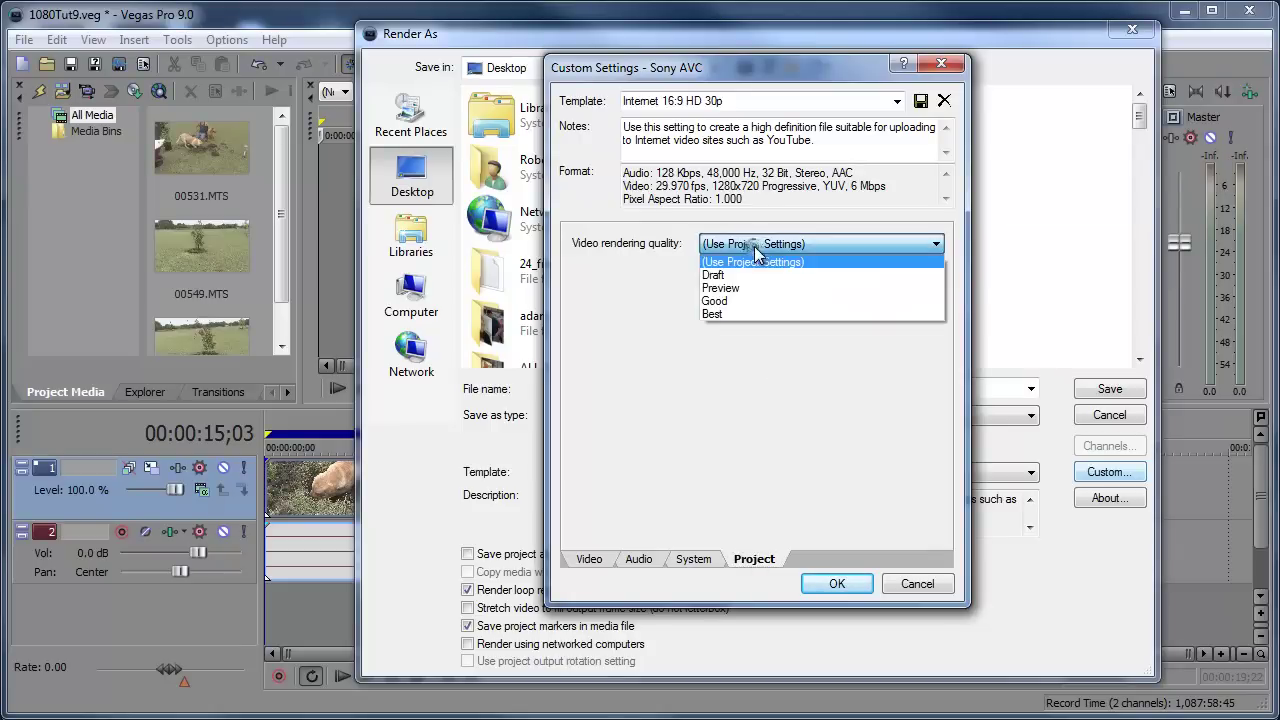
left_click(737, 314)
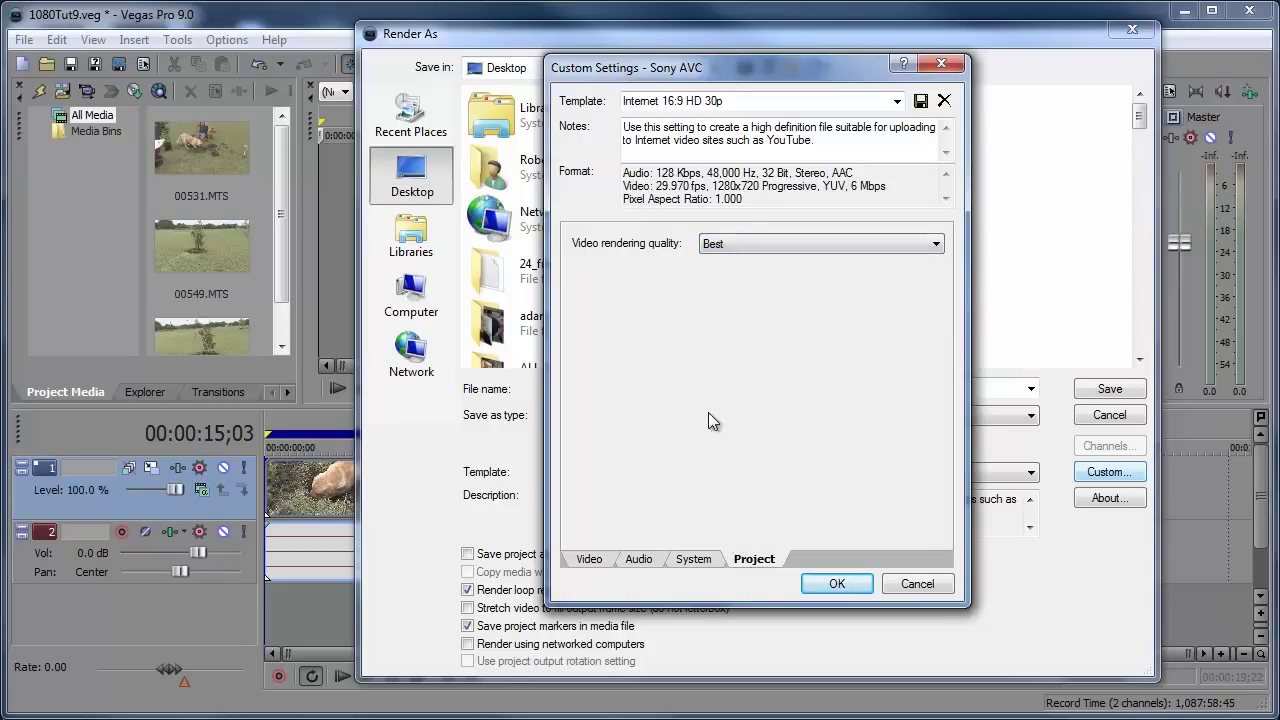
left_click(835, 585)
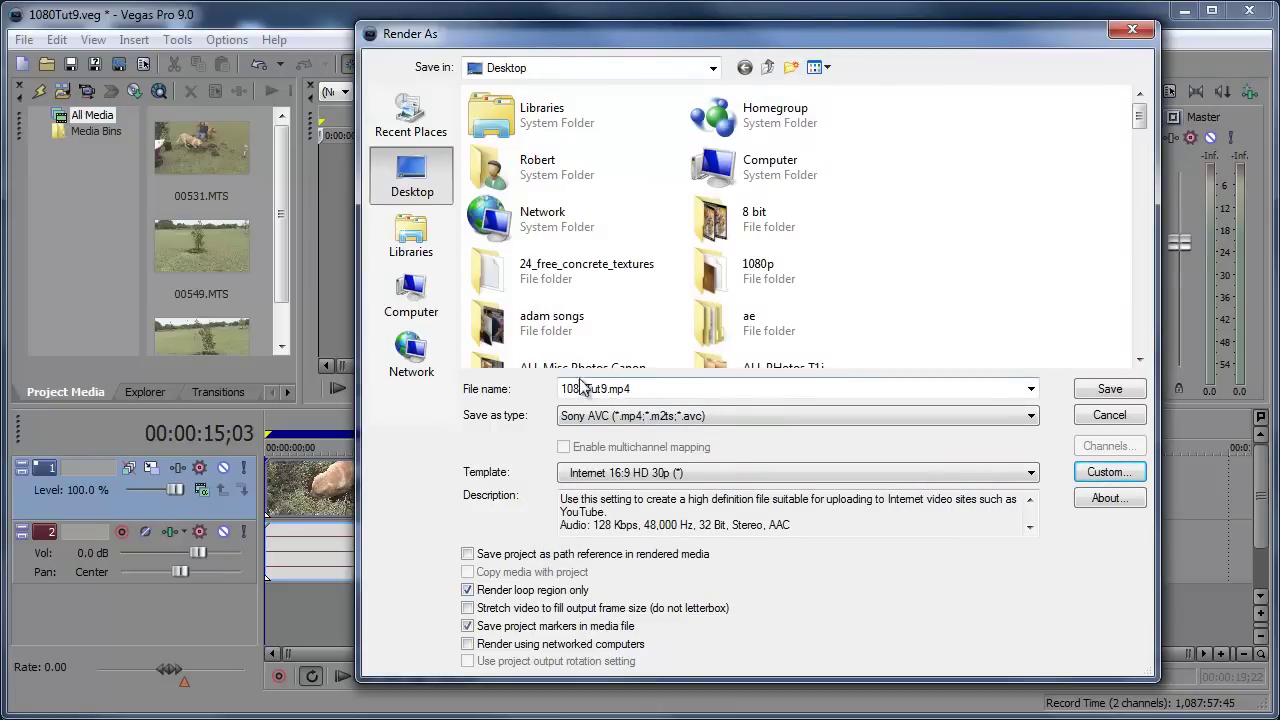
Step: Start rendering 1080Tut9.mp4, then cancel it around 25% and dismiss the notice
left_click(1108, 392)
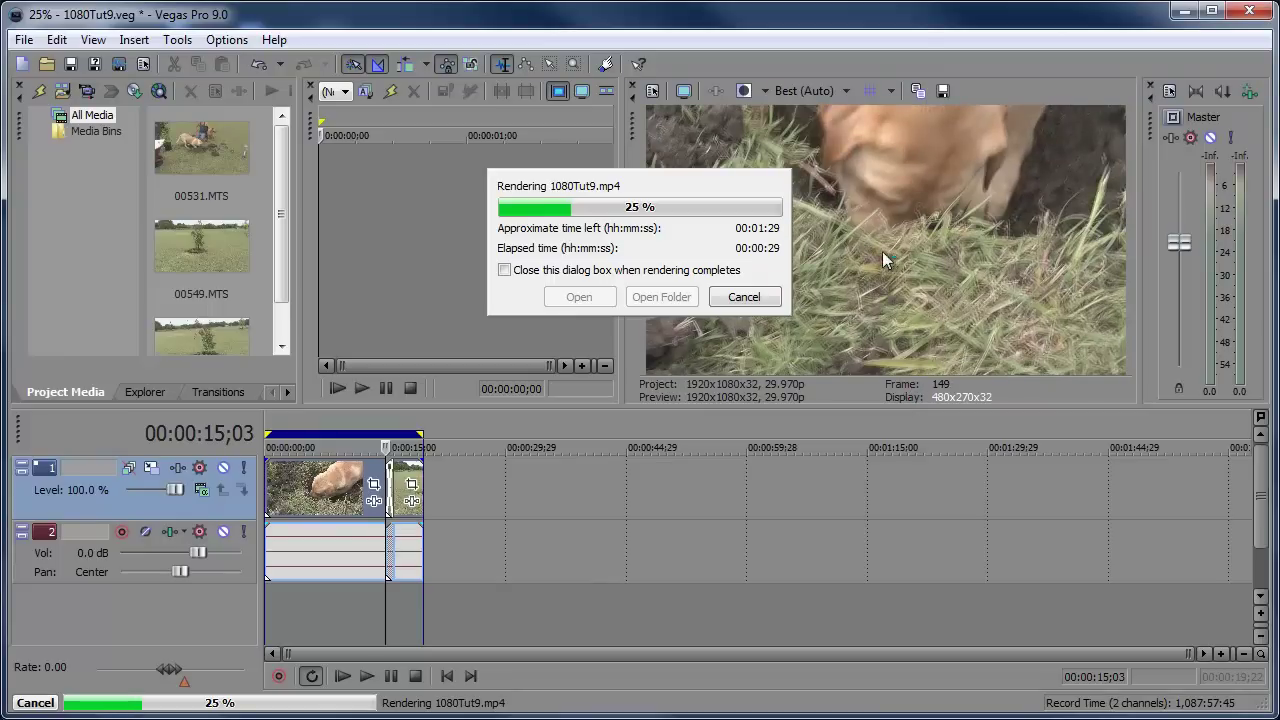
left_click(731, 302)
left_click(743, 297)
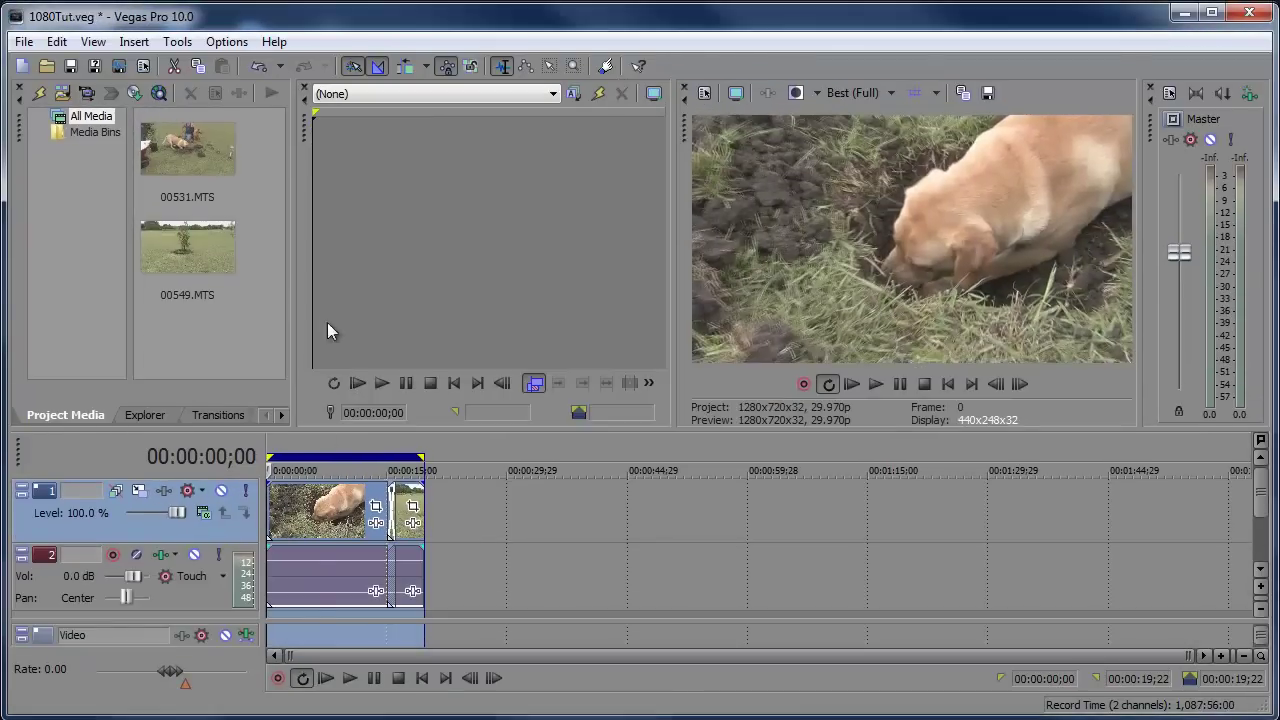
Step: Set 1080Tut.veg to the HD 1080-60i (1920x1080, 29.970 fps) template with Best rendering quality
left_click(23, 41)
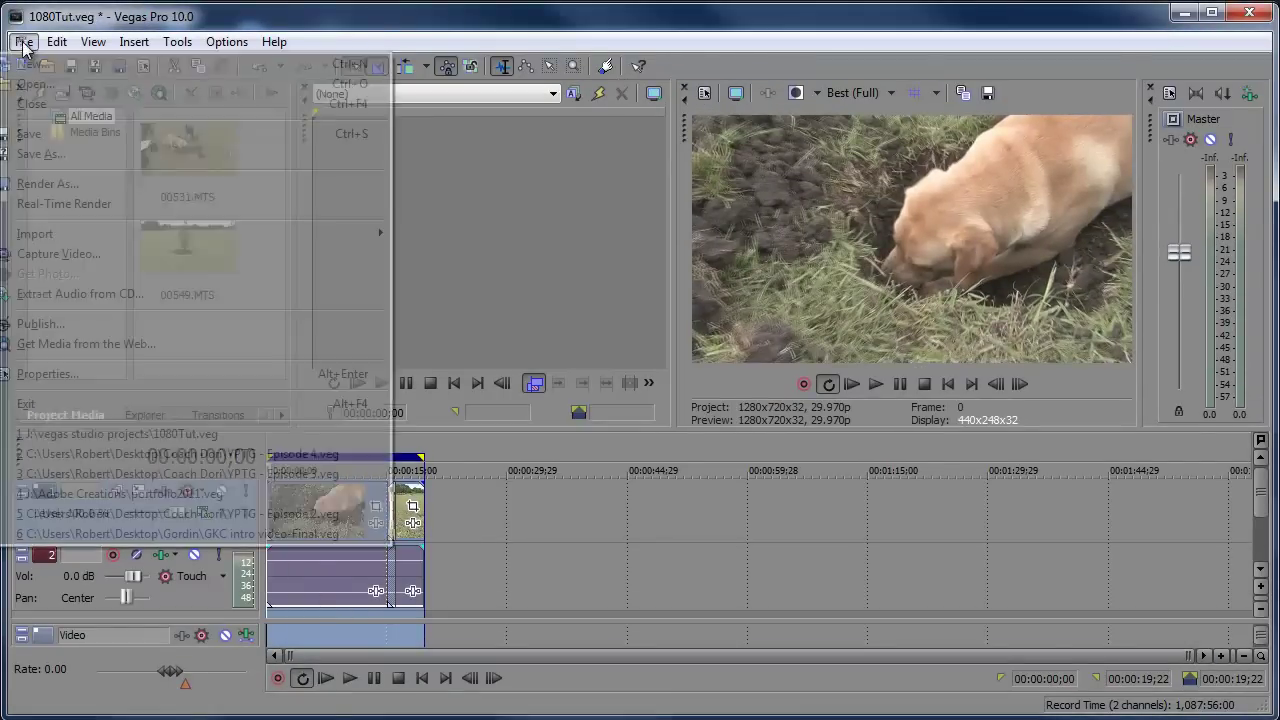
left_click(63, 373)
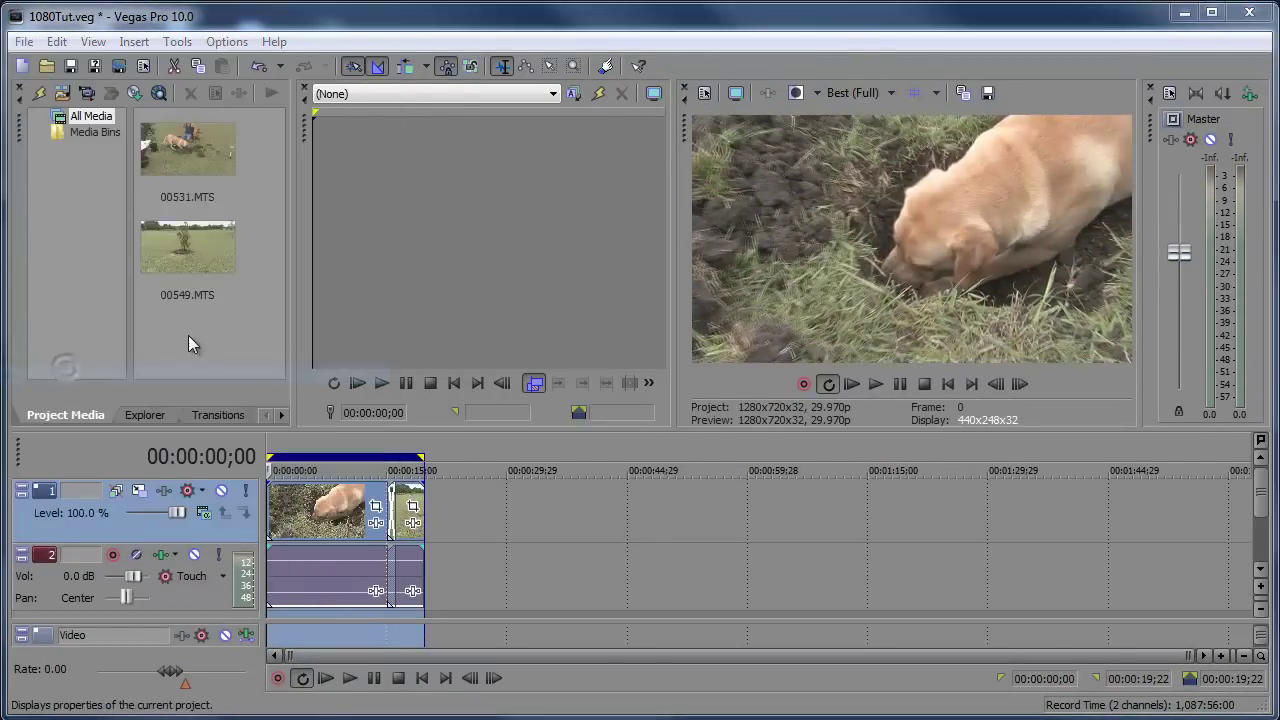
left_click(742, 115)
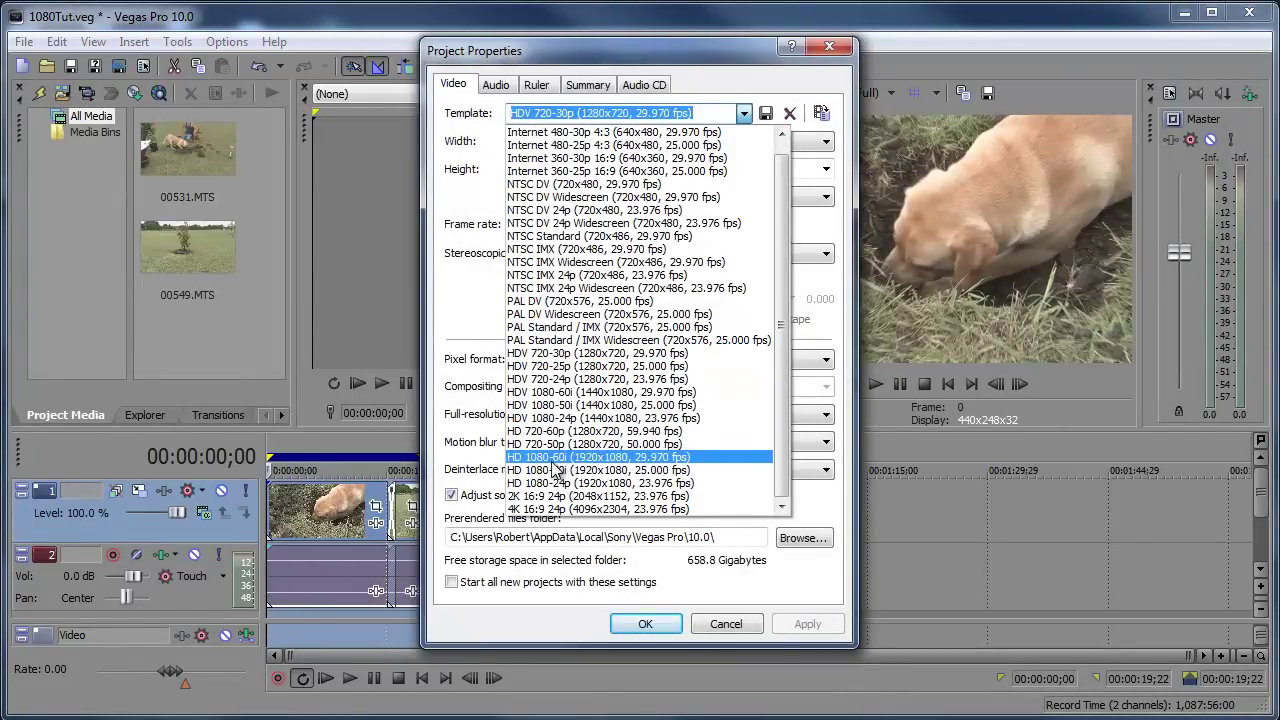
left_click(620, 458)
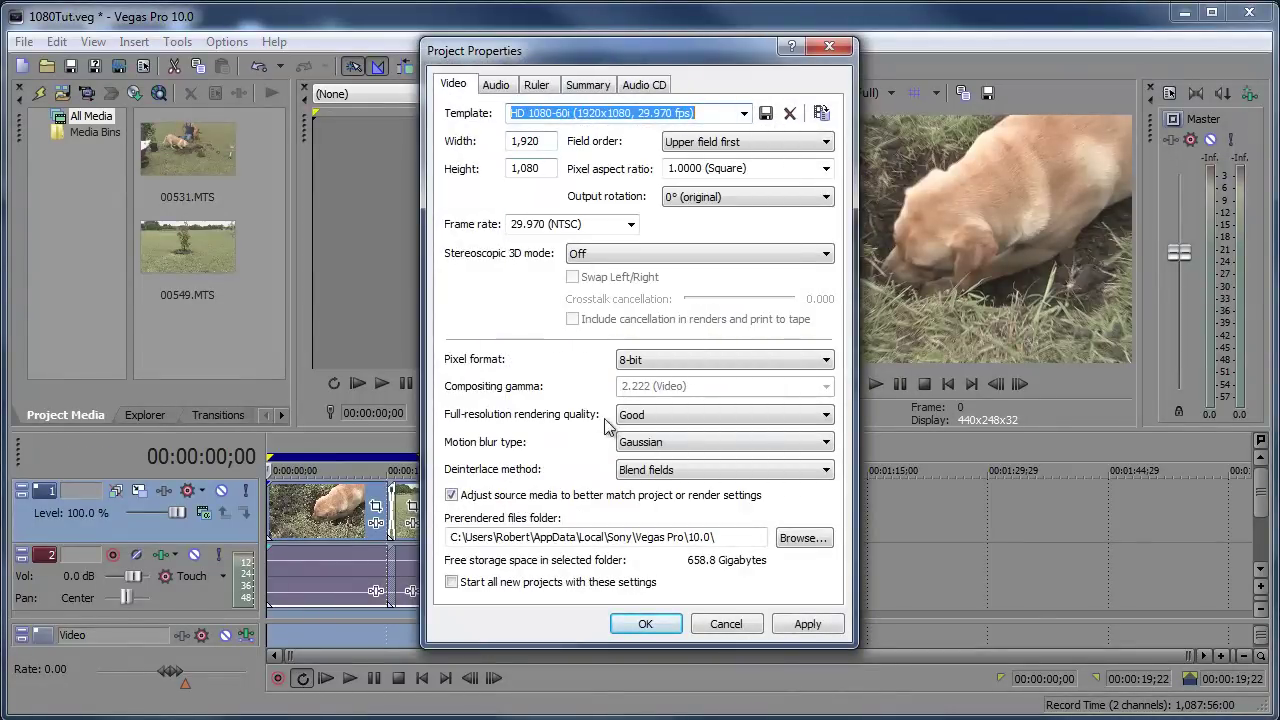
left_click(668, 415)
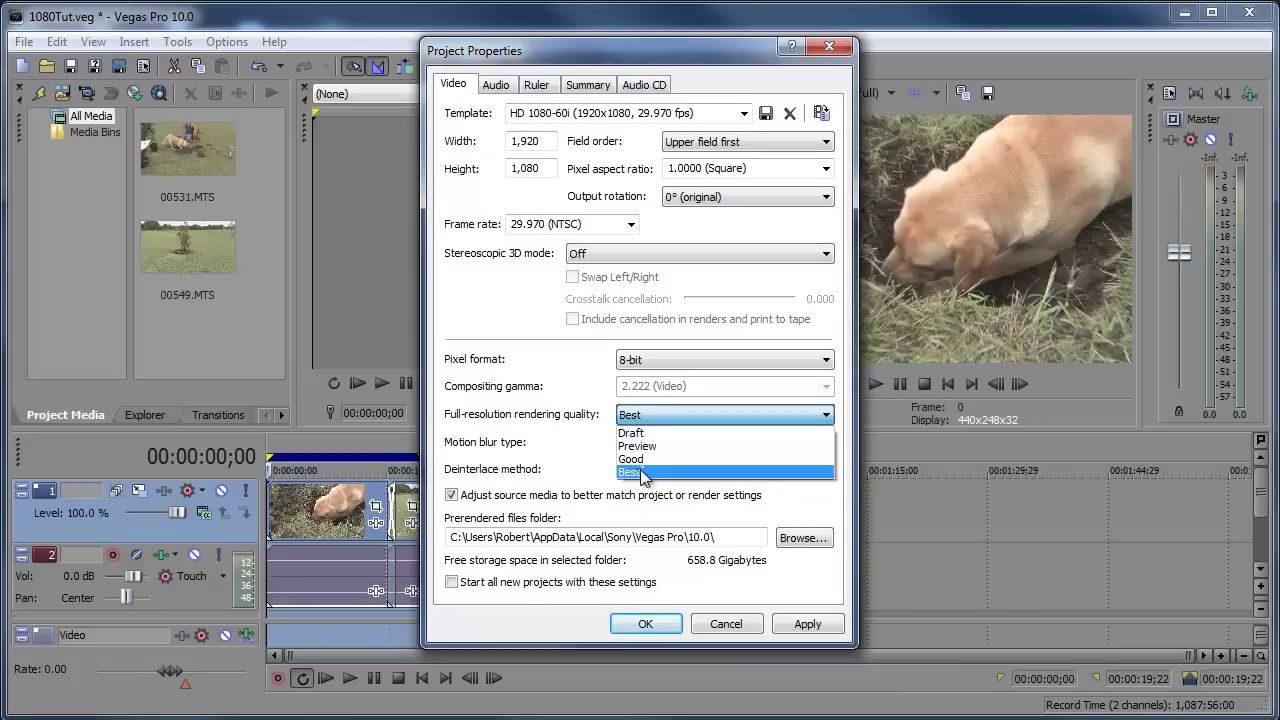
left_click(632, 472)
left_click(807, 623)
key("Return")
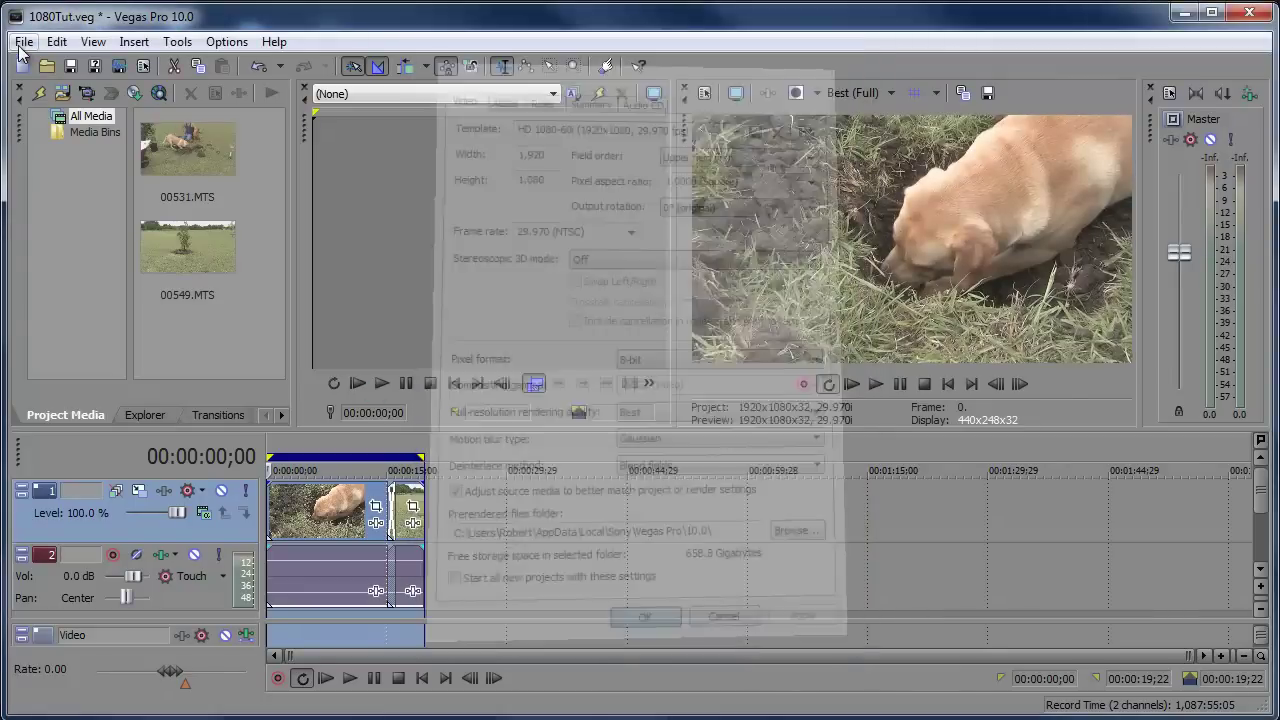
Step: Select the 00:00:00;00–00:00:19;22 span on the timeline, then reopen Render As
left_click(24, 41)
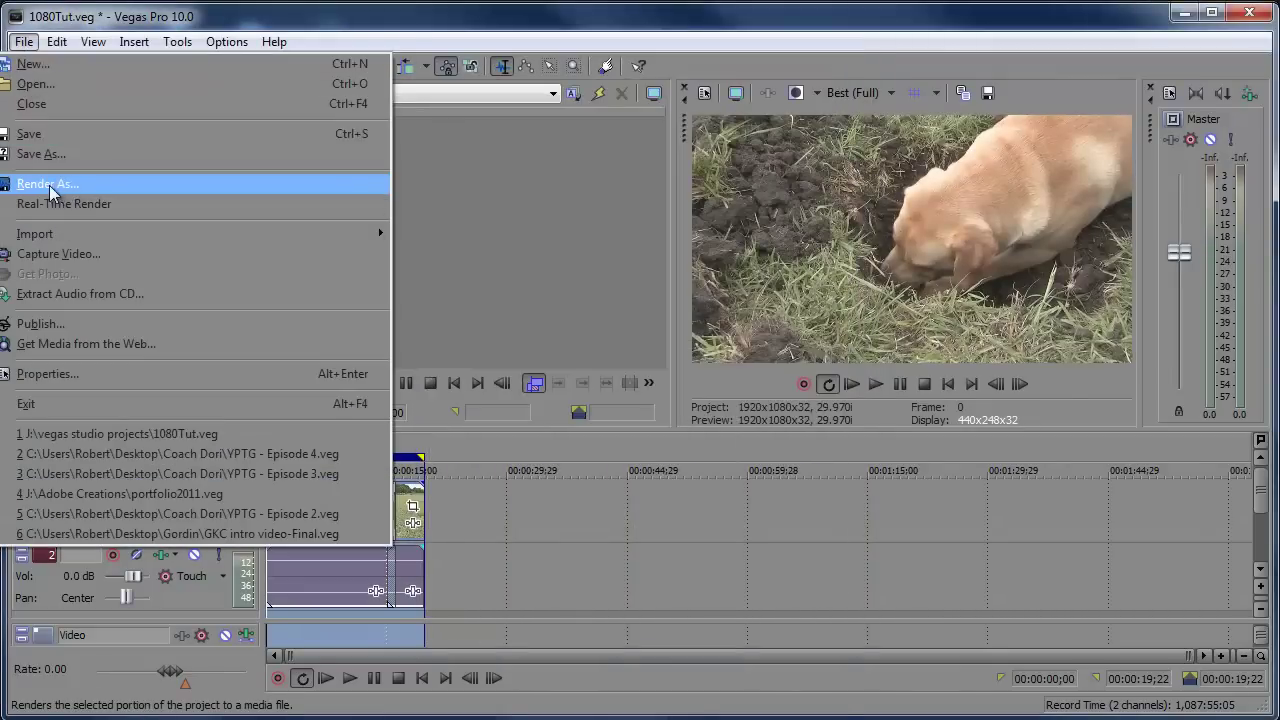
left_click(72, 188)
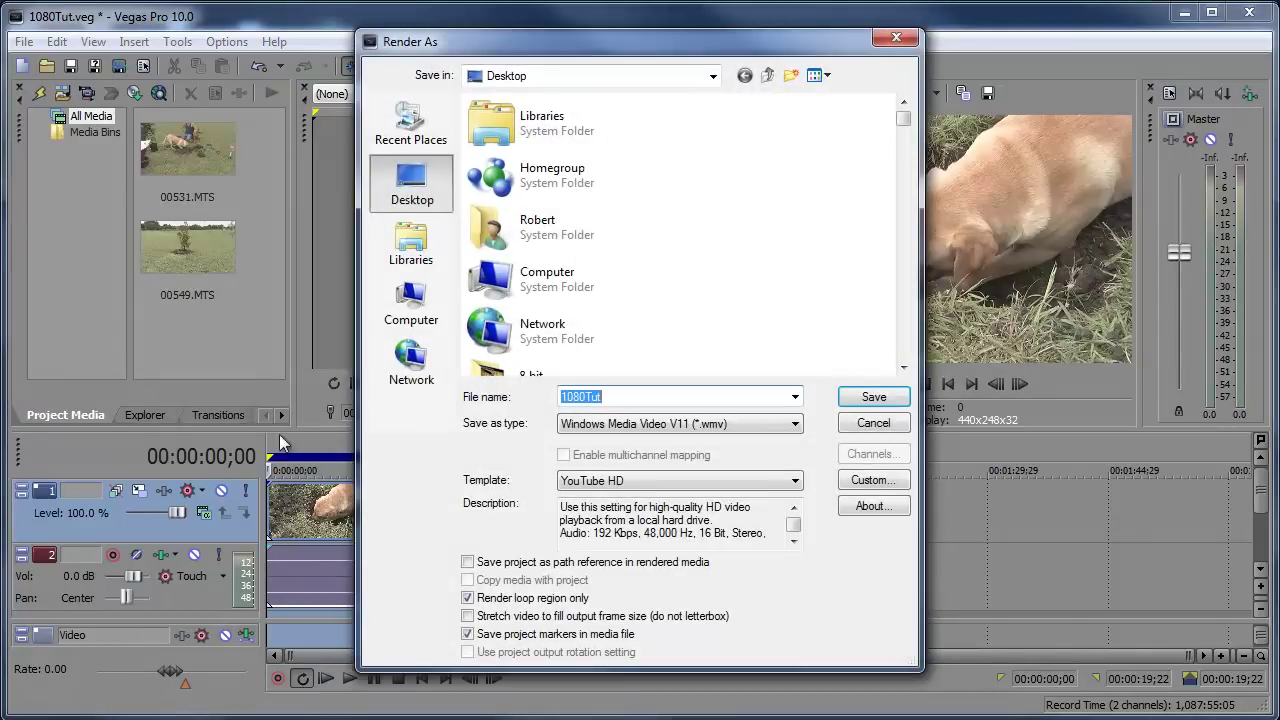
left_click(873, 422)
left_click(428, 447)
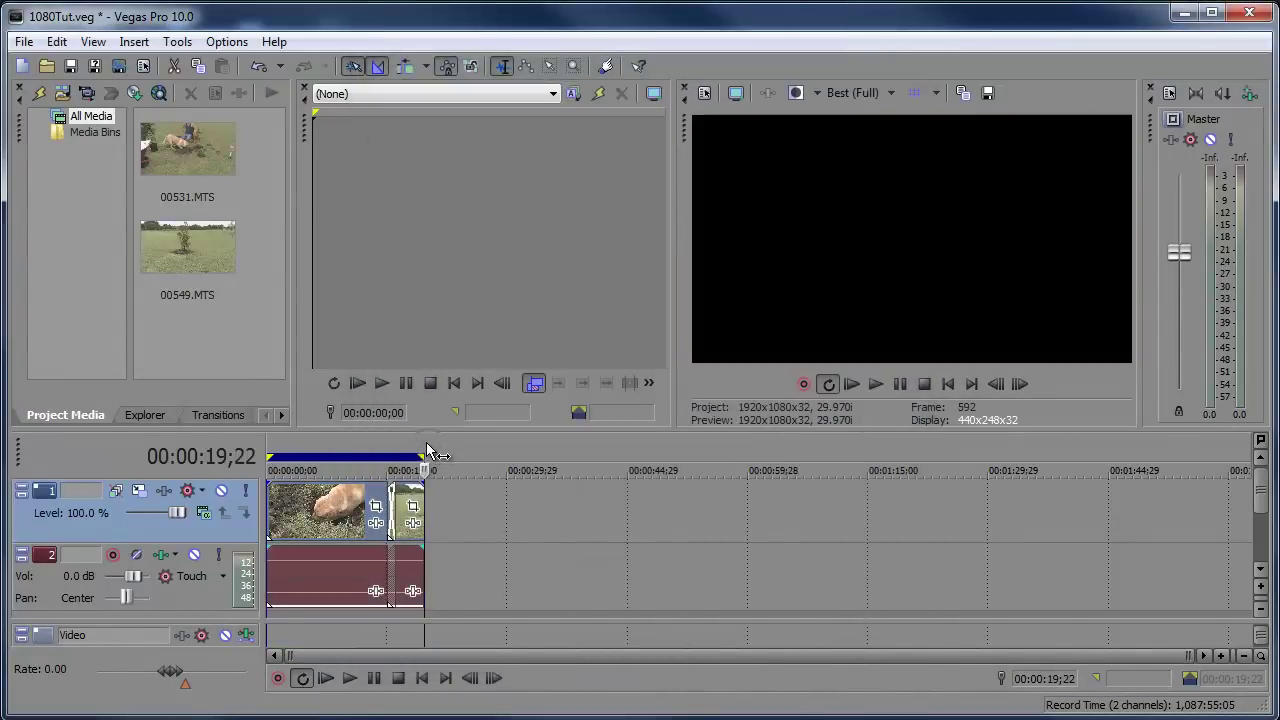
left_click_drag(428, 447, 241, 447)
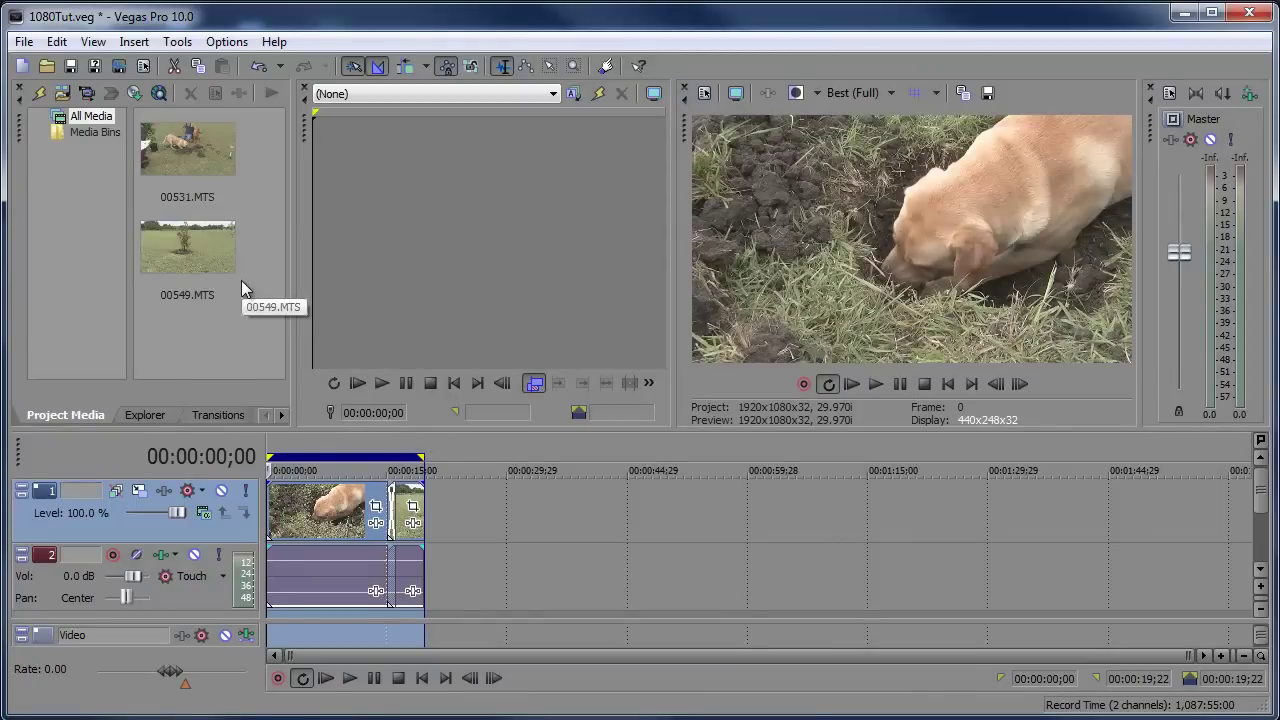
left_click(24, 41)
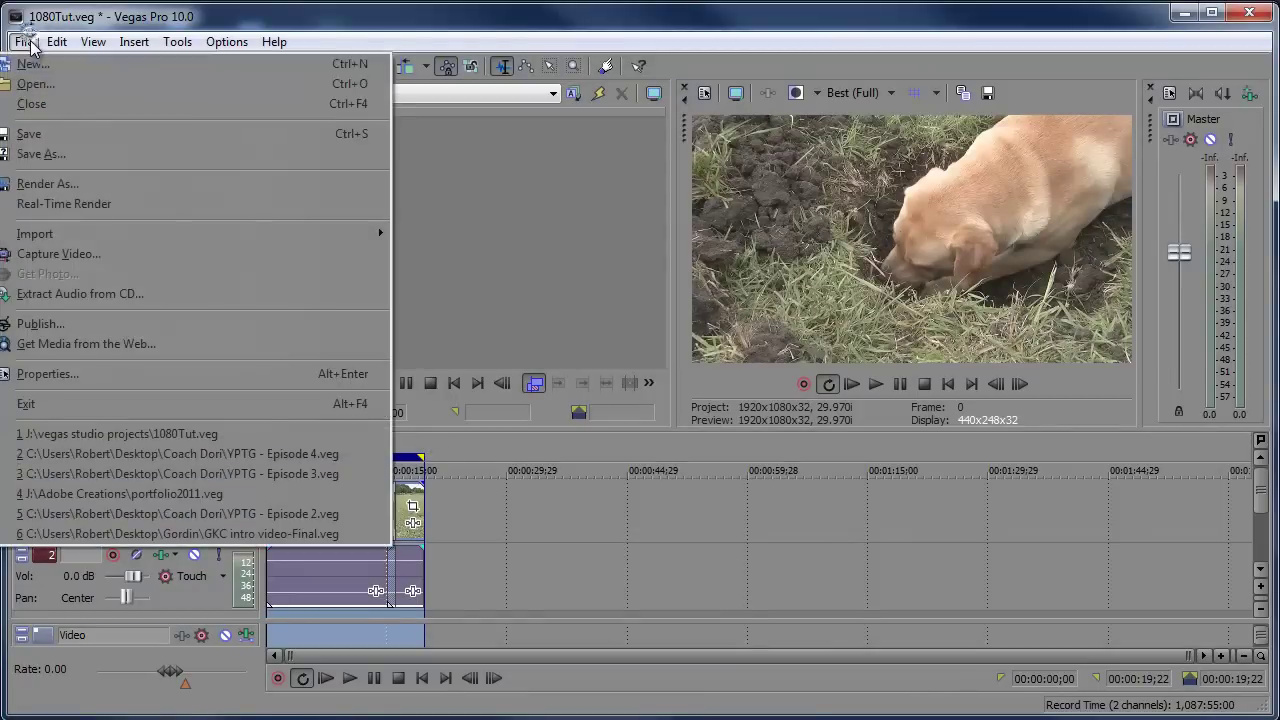
left_click(52, 185)
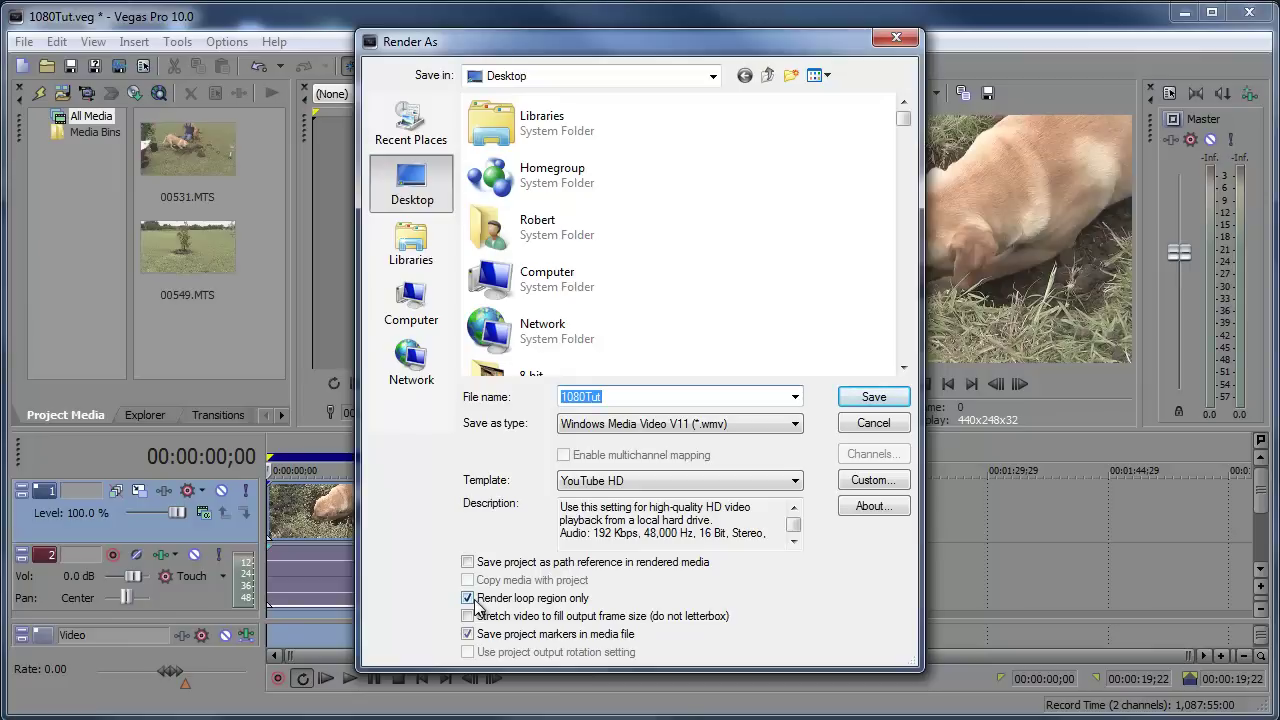
Step: Choose Sony AVC output with the Internet 1920x1080-30p template, then open Custom settings
left_click(629, 428)
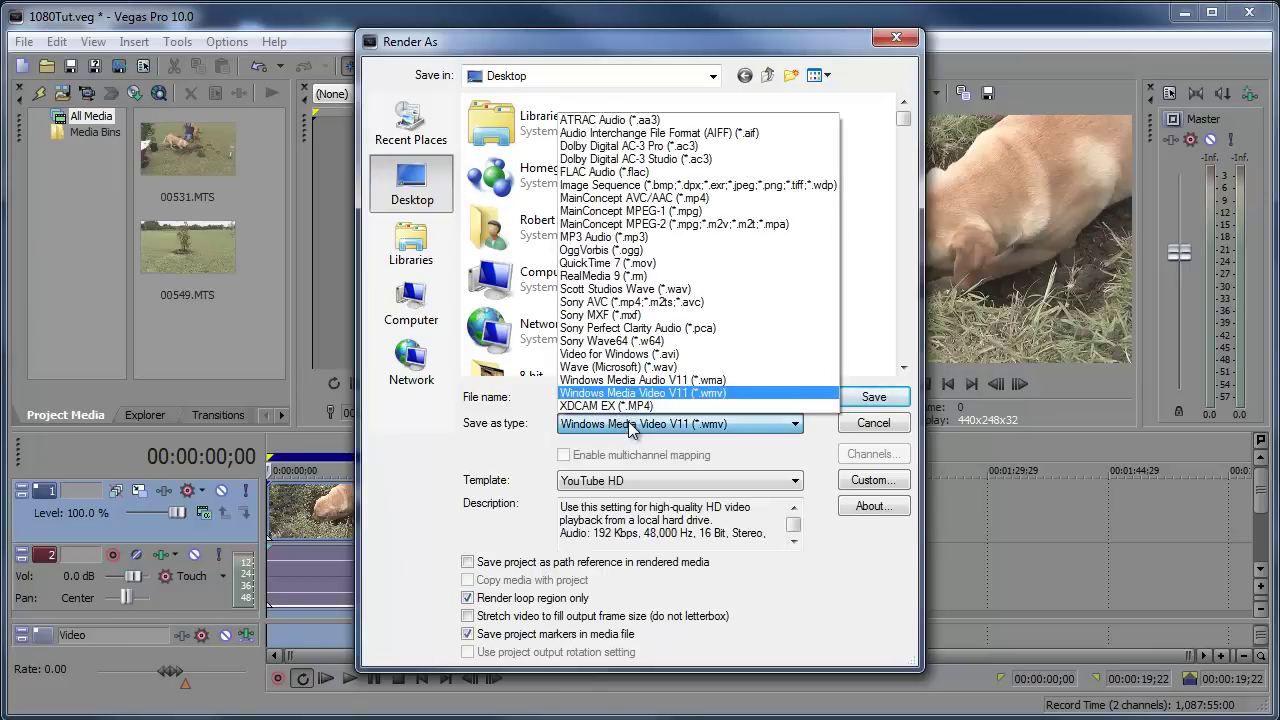
left_click(667, 302)
left_click(663, 481)
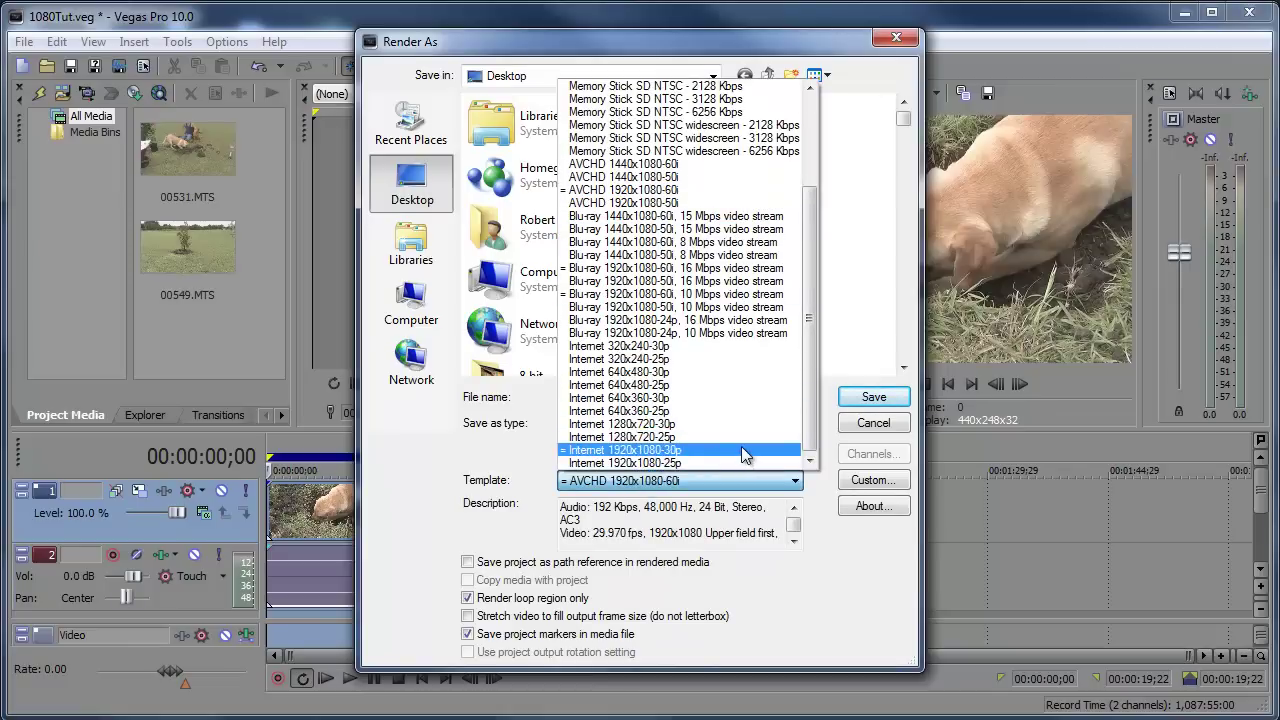
left_click(684, 452)
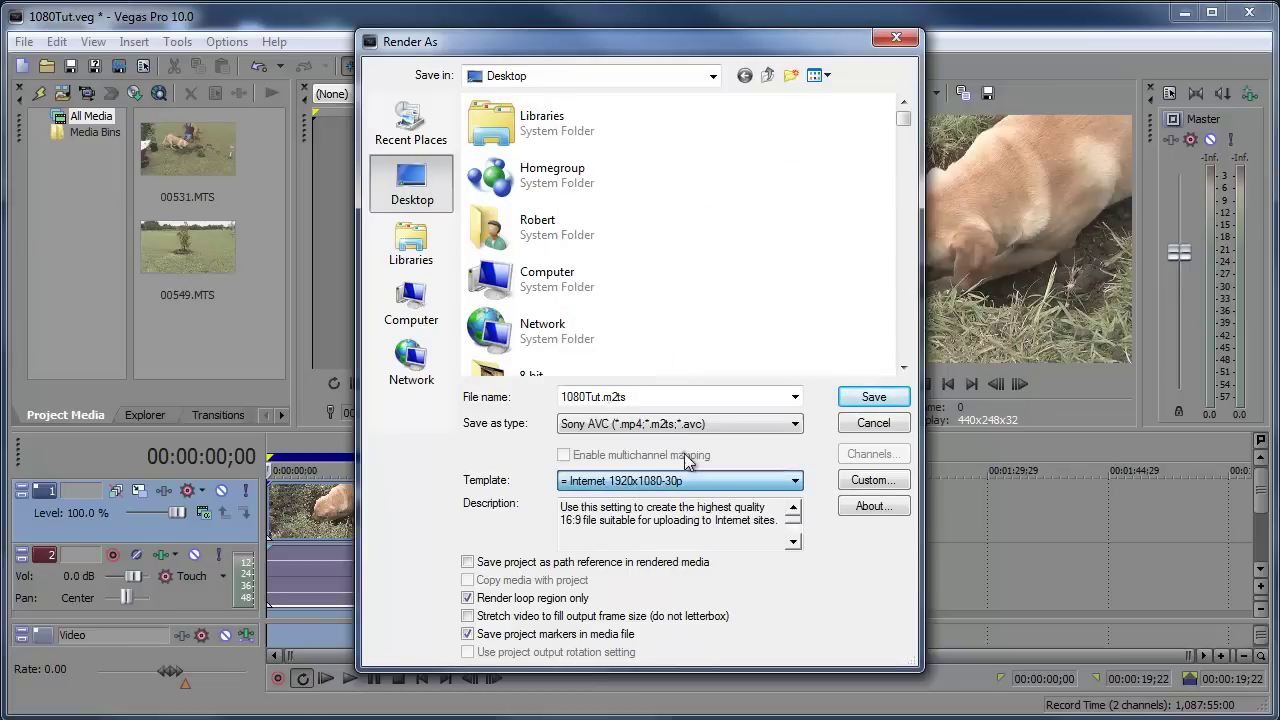
left_click(866, 478)
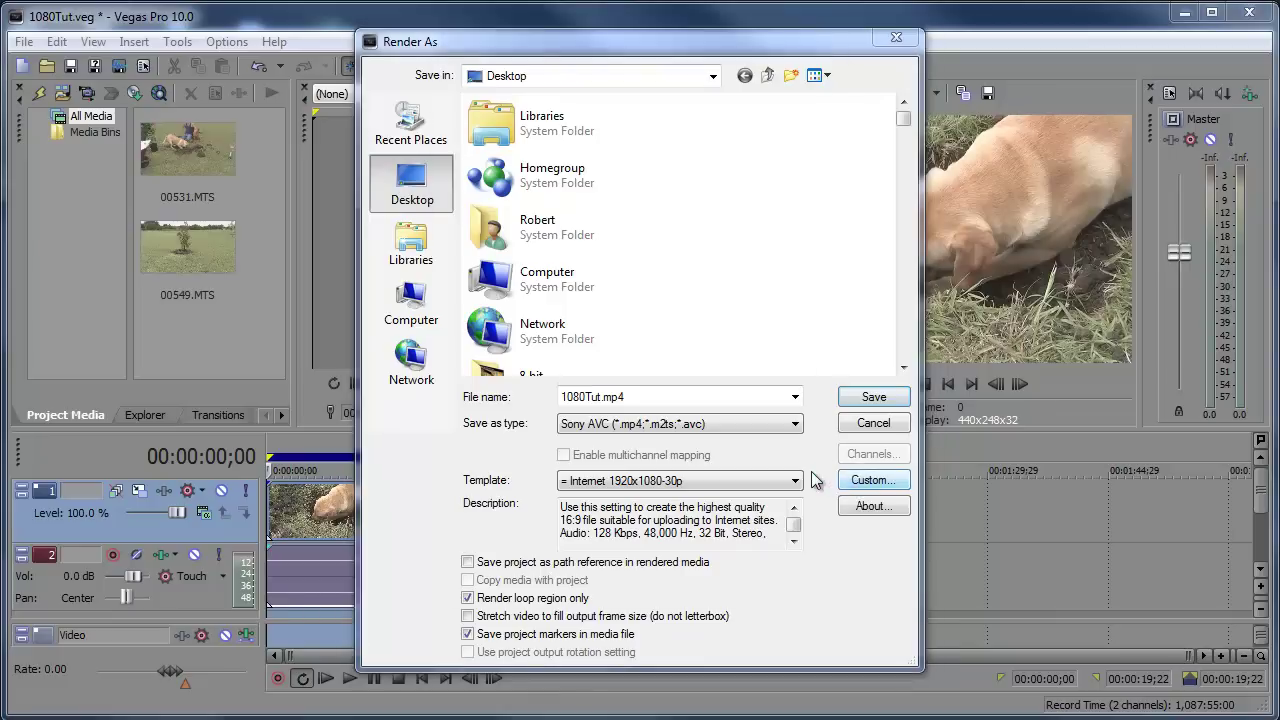
Step: Set the Sony AVC custom video rendering quality to Best on the Project tab
scroll(779, 385, "up", 1)
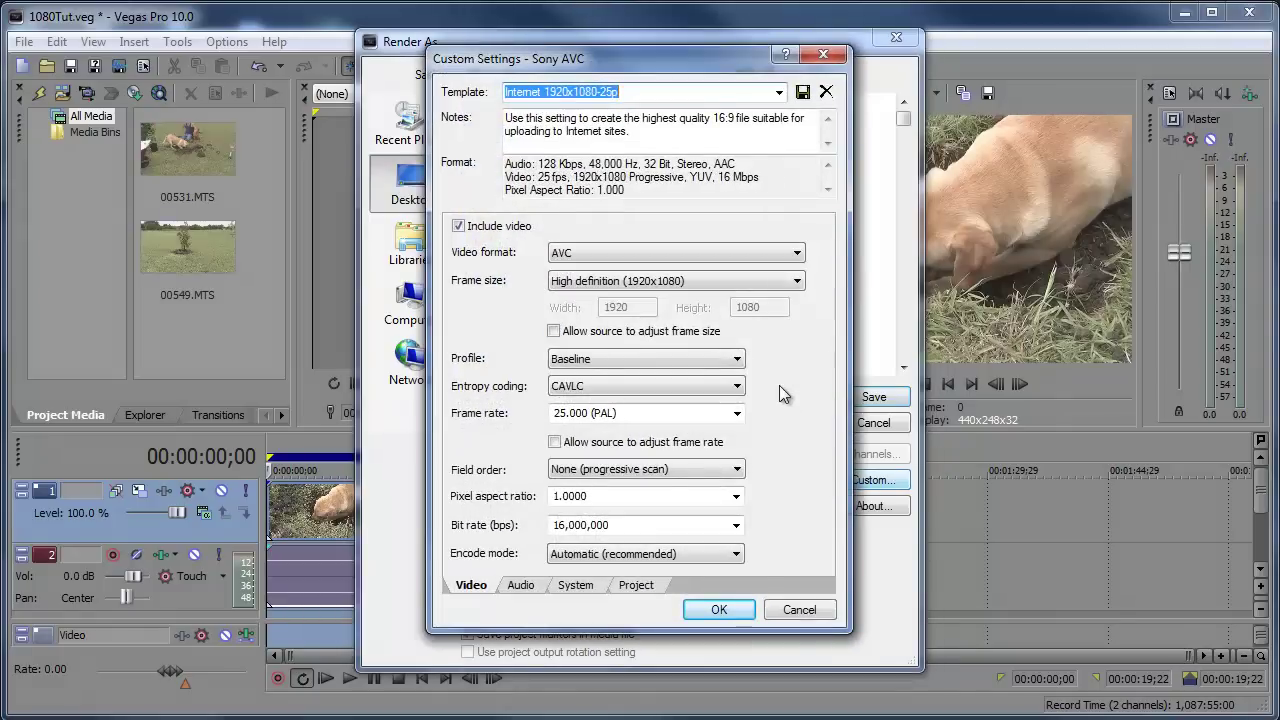
scroll(779, 385, "down", 1)
left_click(521, 586)
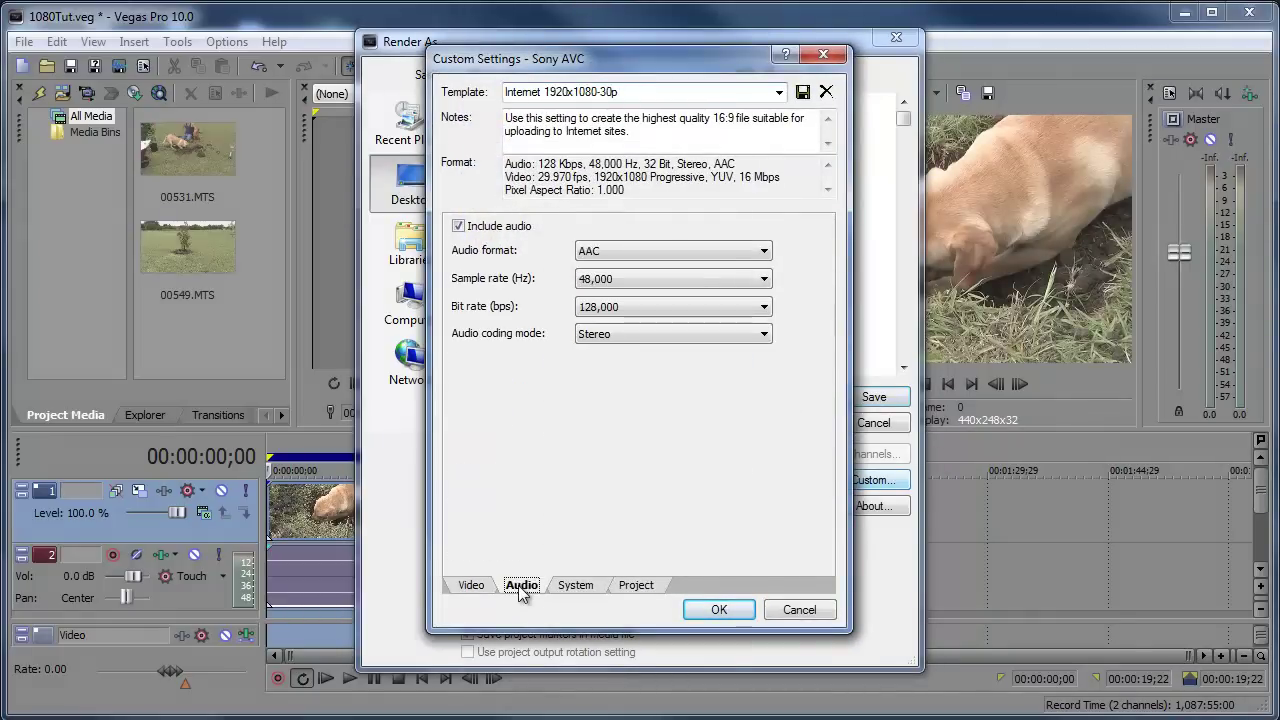
left_click(574, 585)
left_click(636, 585)
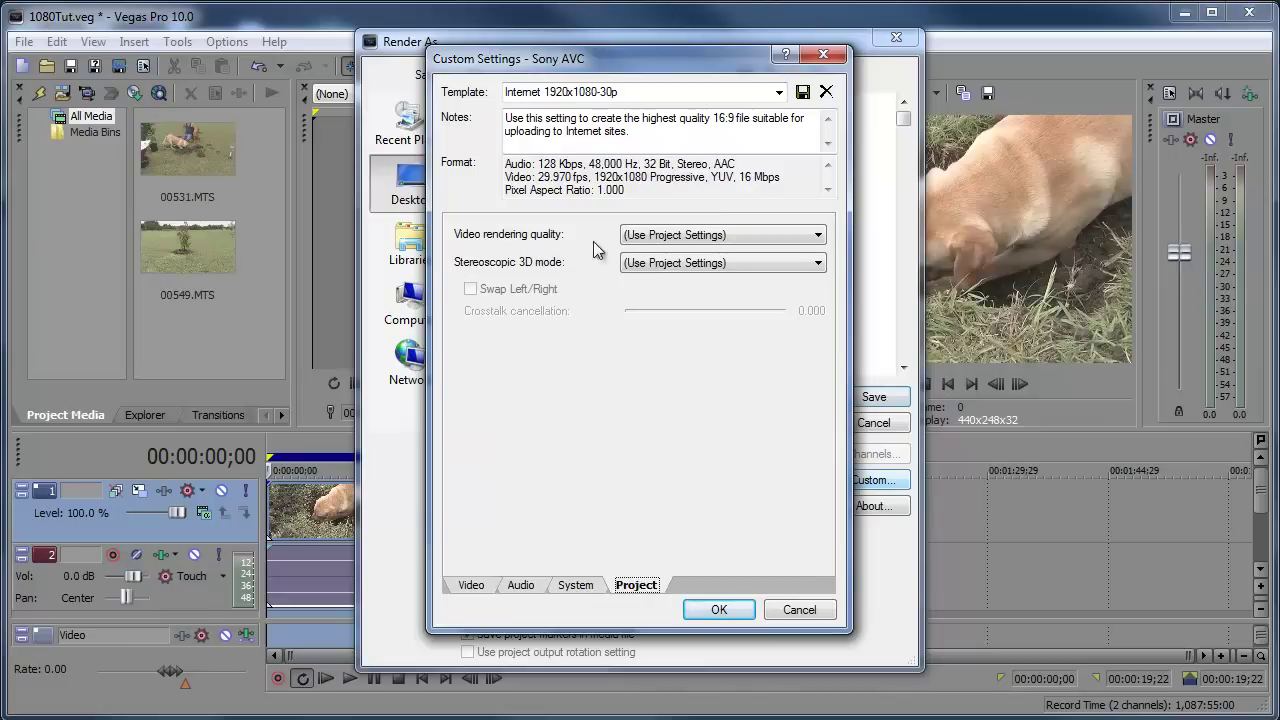
left_click(640, 240)
left_click(649, 305)
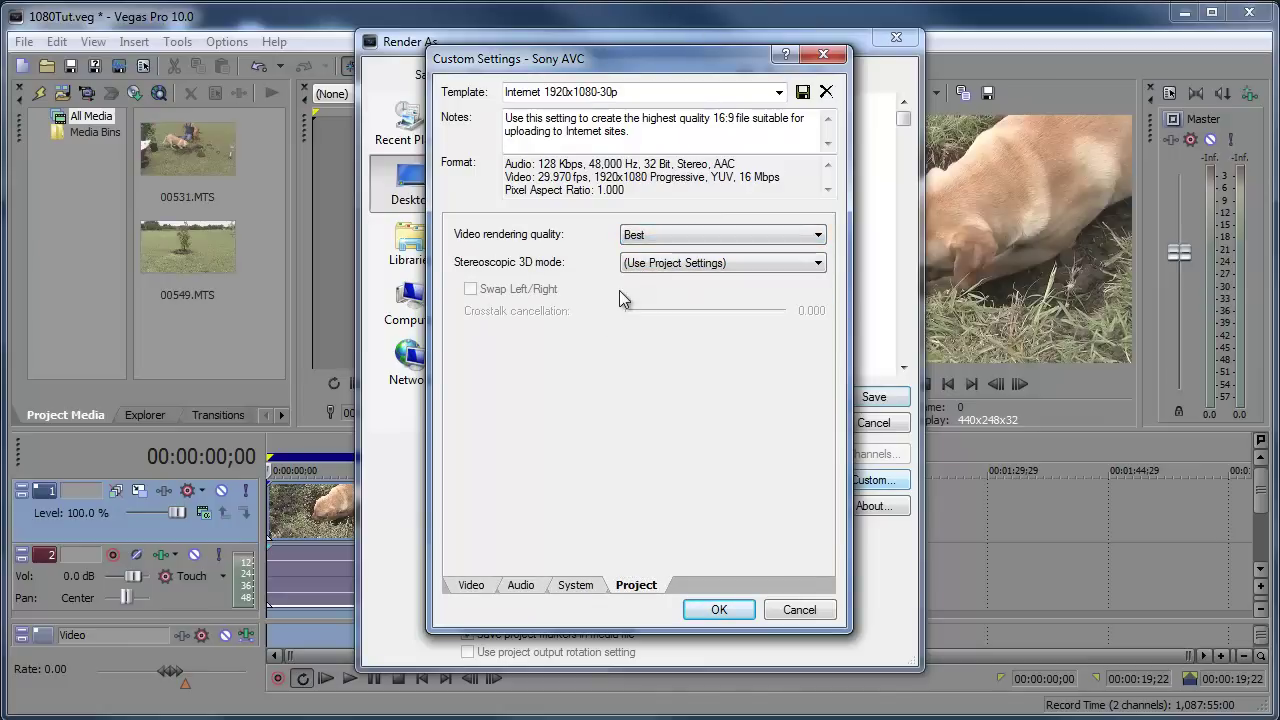
Step: Keep 3D mode on project settings, review MP4 format and video settings, and confirm
left_click(726, 262)
left_click(559, 302)
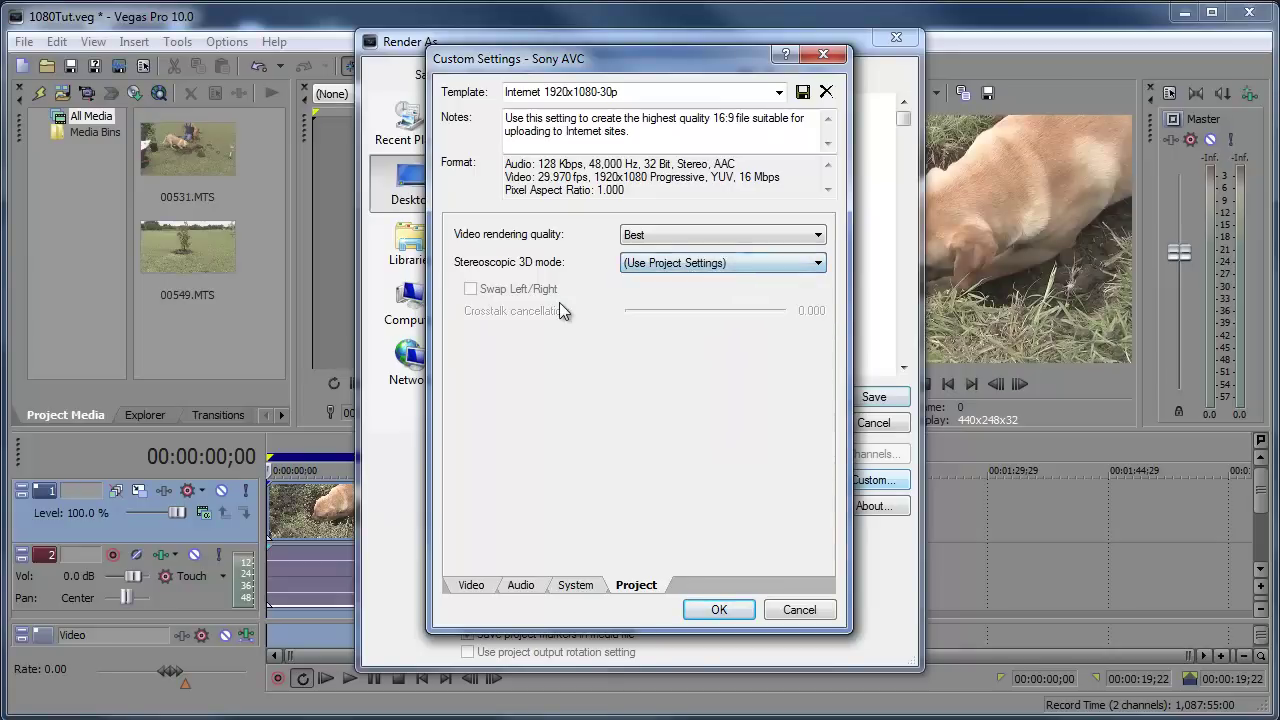
left_click(576, 586)
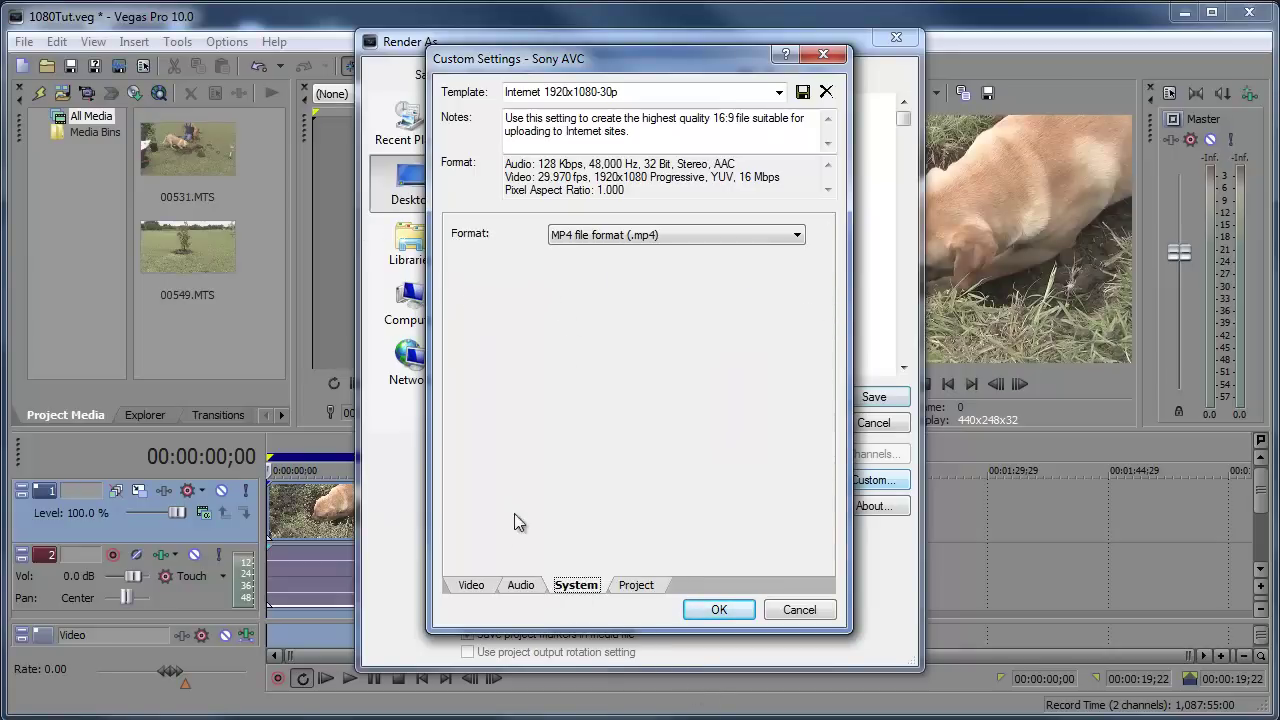
left_click(472, 584)
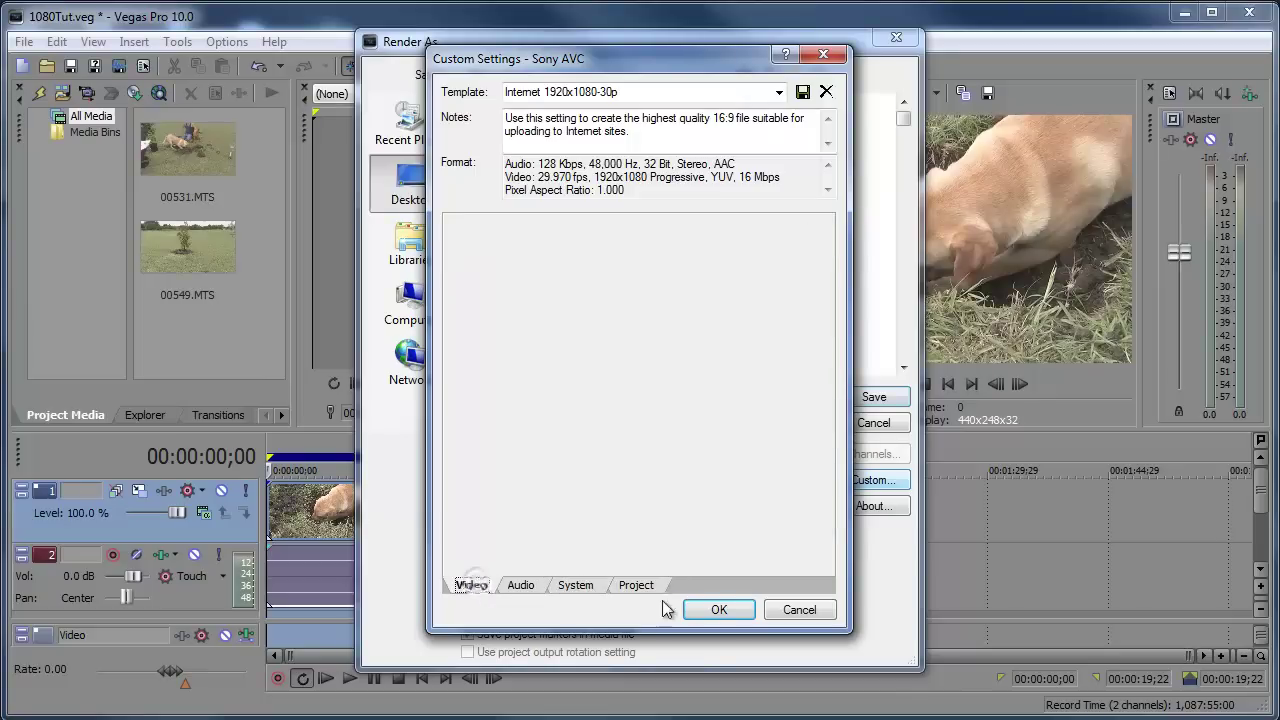
left_click(720, 610)
Step: Start rendering 1080Tut.mp4 to the Desktop
left_click(878, 398)
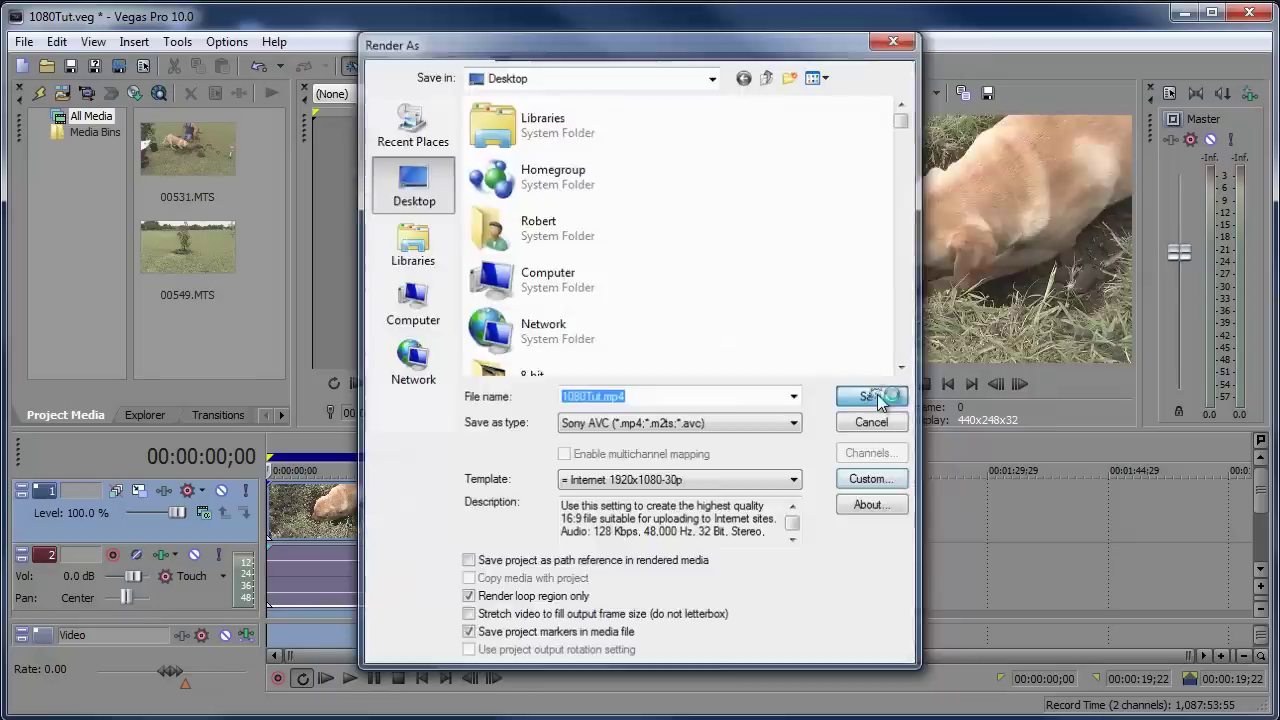